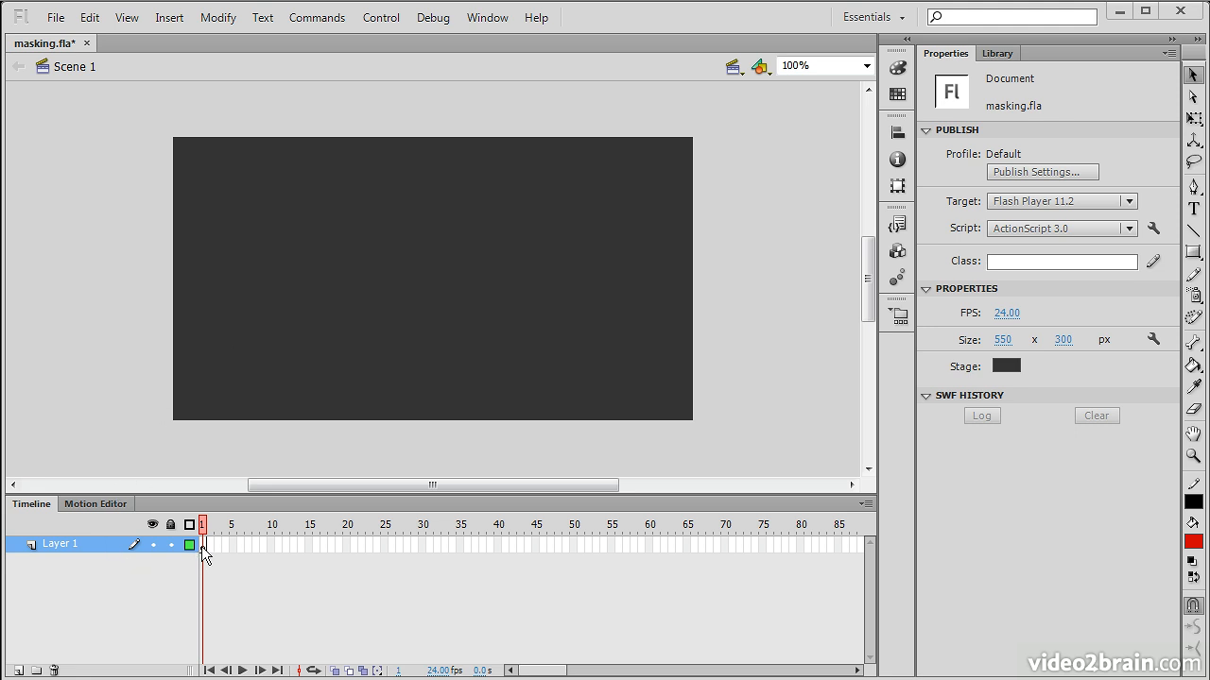
Step: Place BitmapImage.jpg from the library onto the stage in frame 1 of Layer 1
left_click(994, 55)
left_click(997, 247)
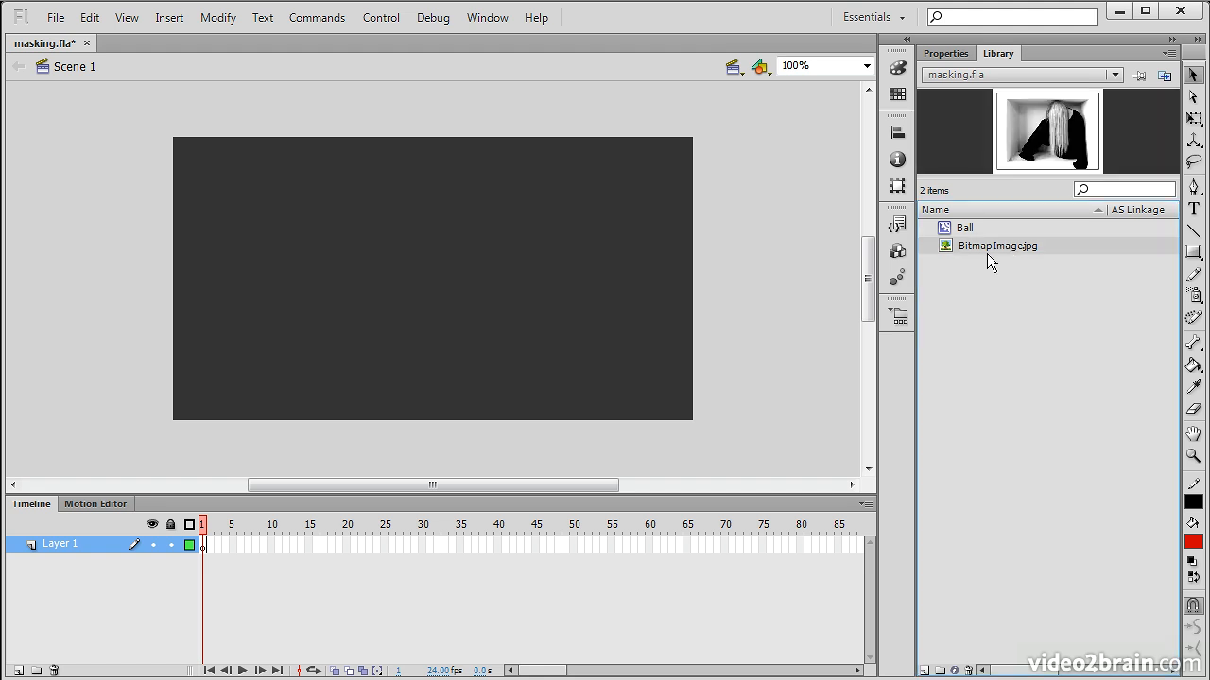
left_click_drag(1064, 125, 477, 297)
Step: Scale the image down proportionally with Free Transform until its black border fits the stage height, and centre it on the stage
left_click(1193, 118)
left_click_drag(139, 105, 205, 180)
left_click_drag(404, 358, 399, 316)
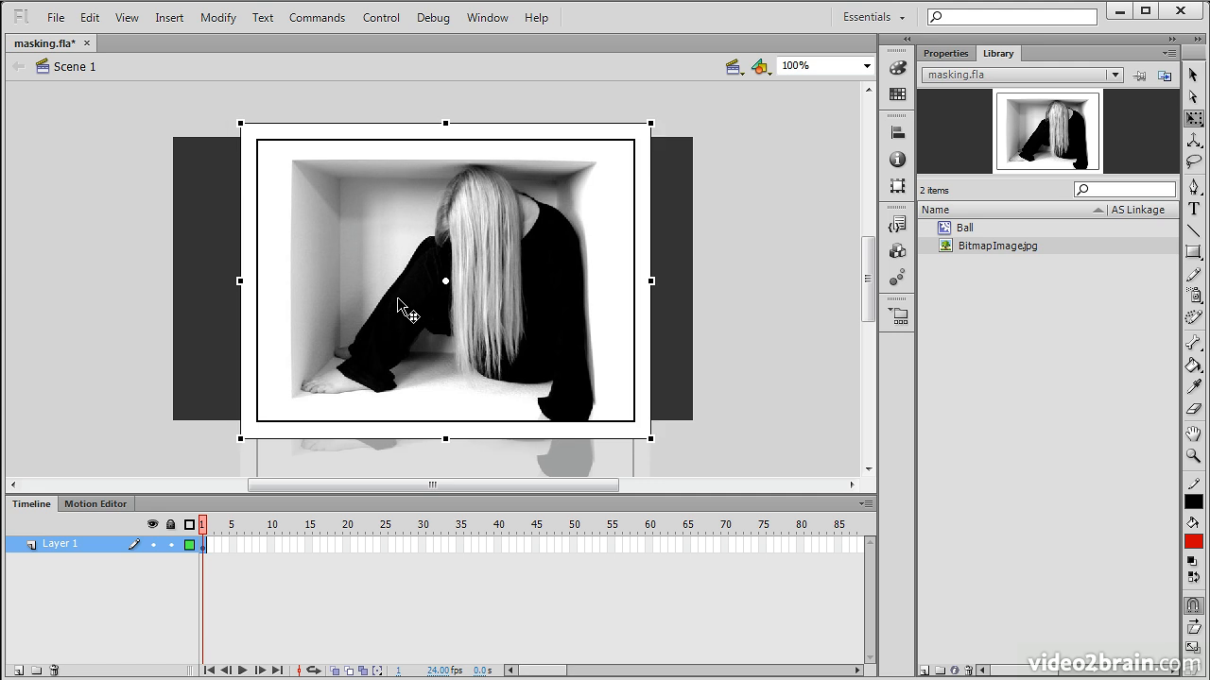
left_click(1193, 75)
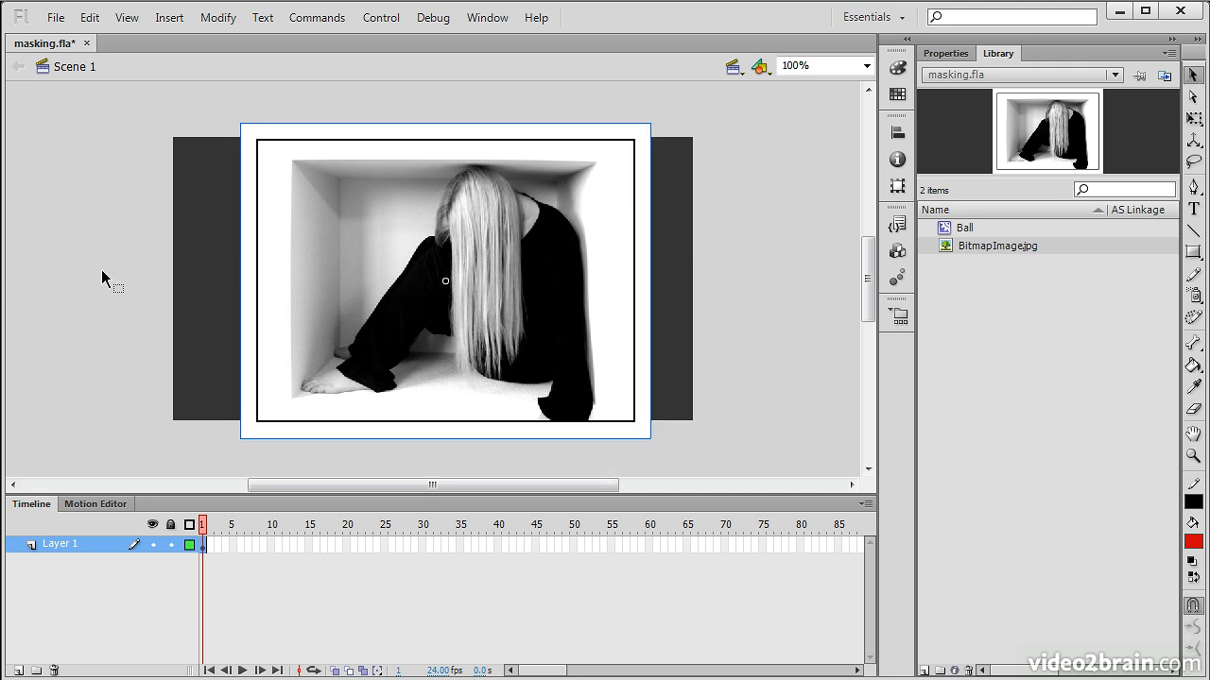
left_click(27, 295)
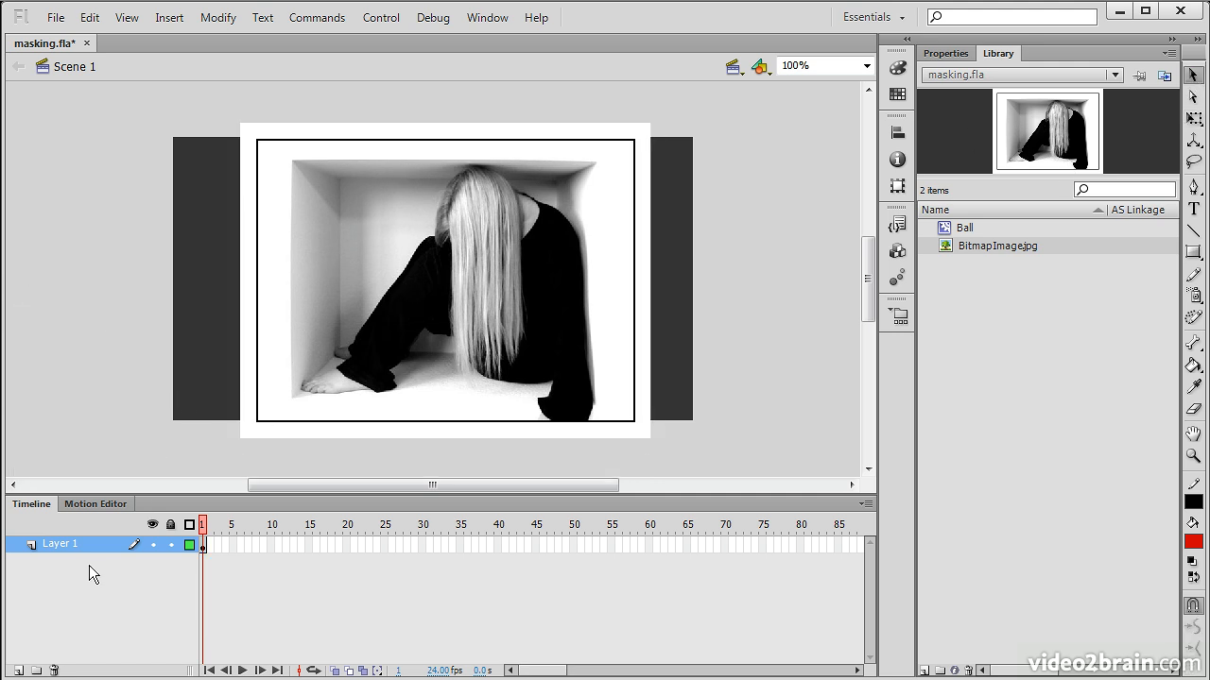
Step: Add a new layer above the image and draw a red circle over the figure's legs with the Oval tool
left_click(19, 670)
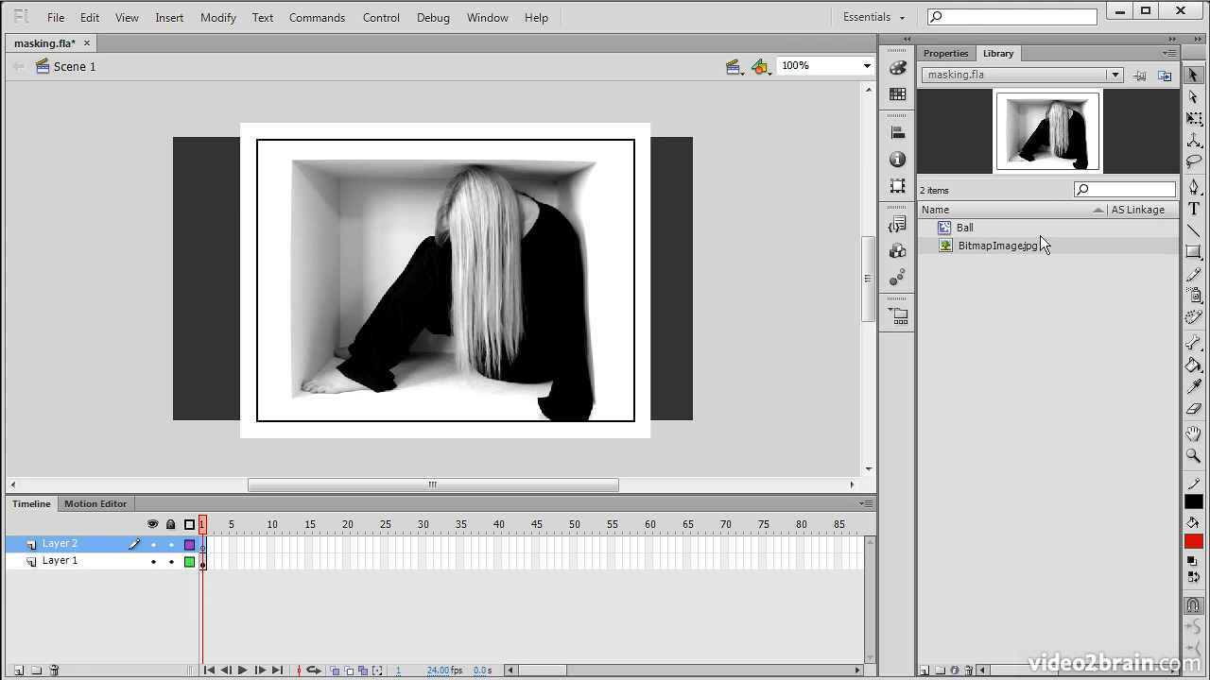
left_click(1193, 252)
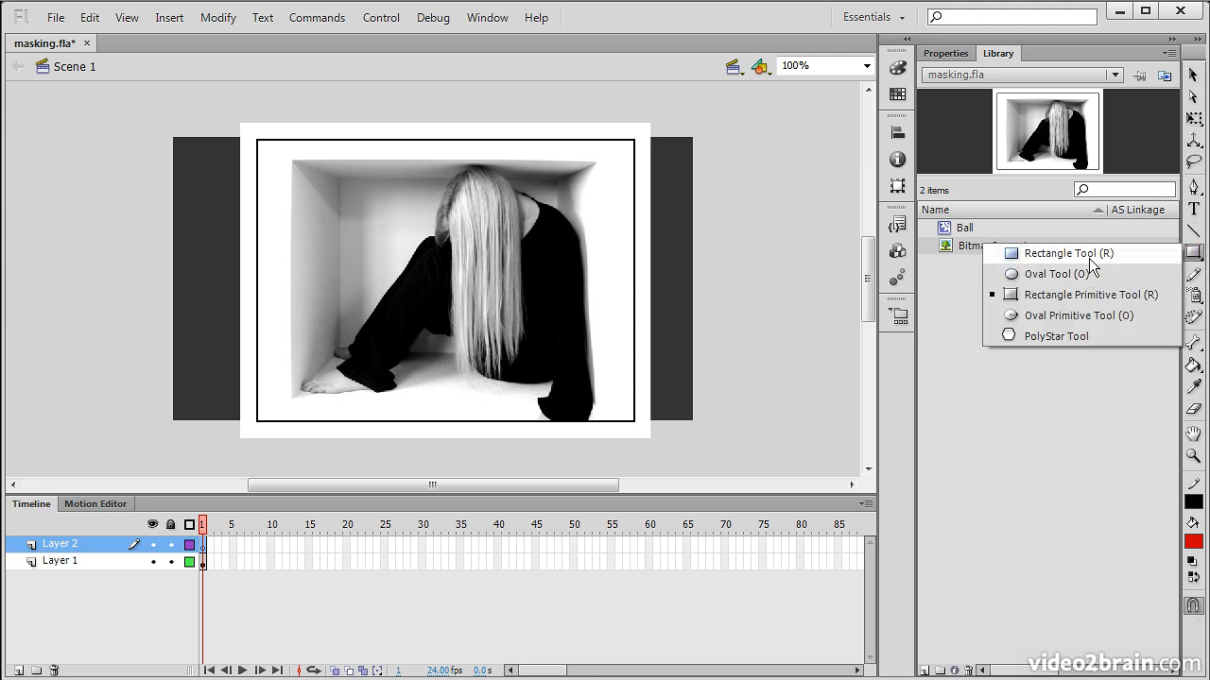
left_click(1092, 275)
left_click_drag(367, 269, 465, 370)
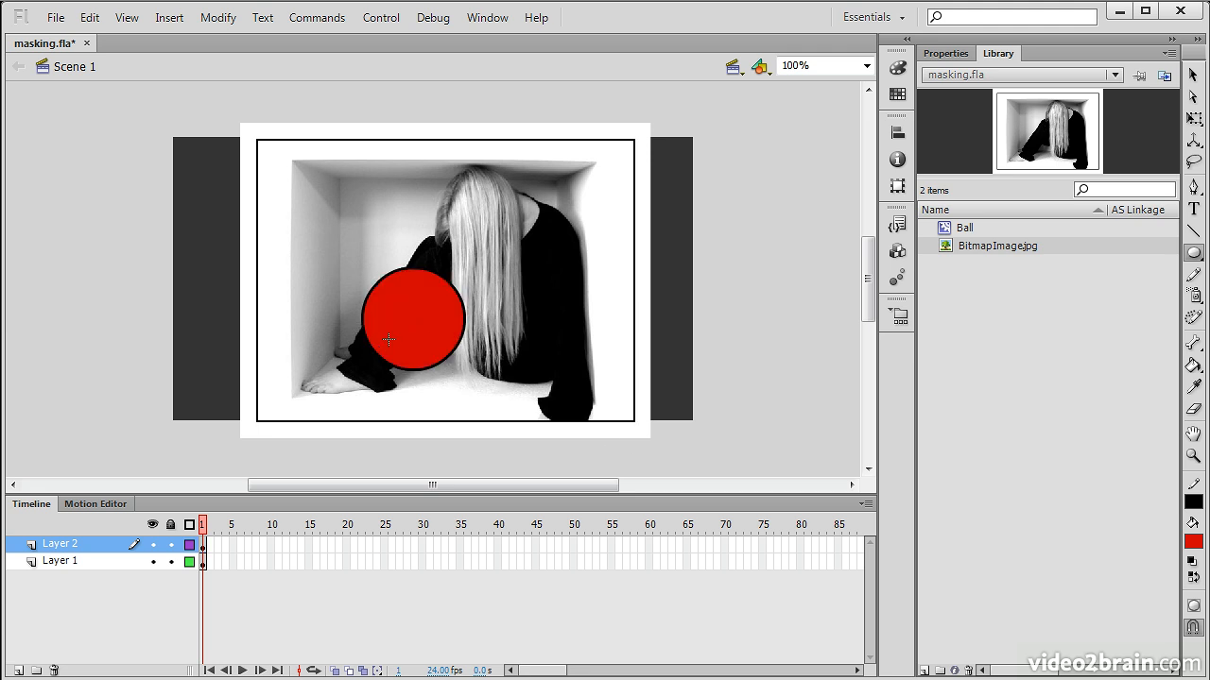
Step: Delete the circle's black outline and change its fill to bright green
left_click(1193, 75)
double_click(397, 274)
key("Delete")
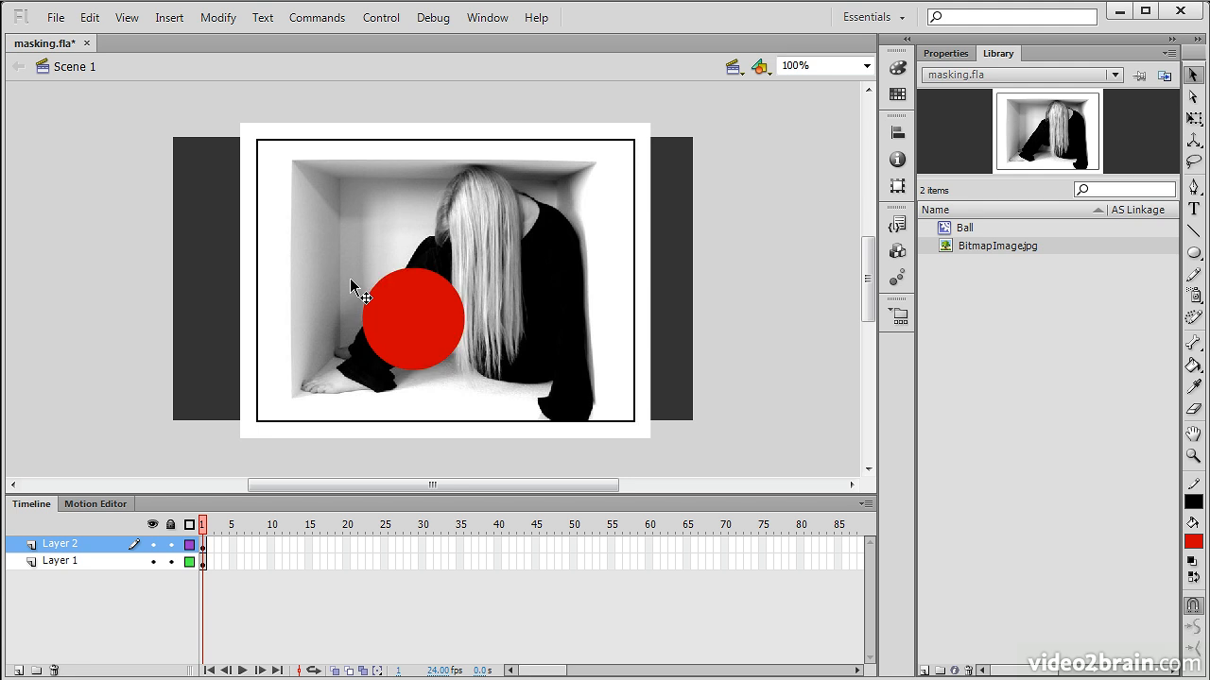
left_click(419, 324)
left_click(1193, 542)
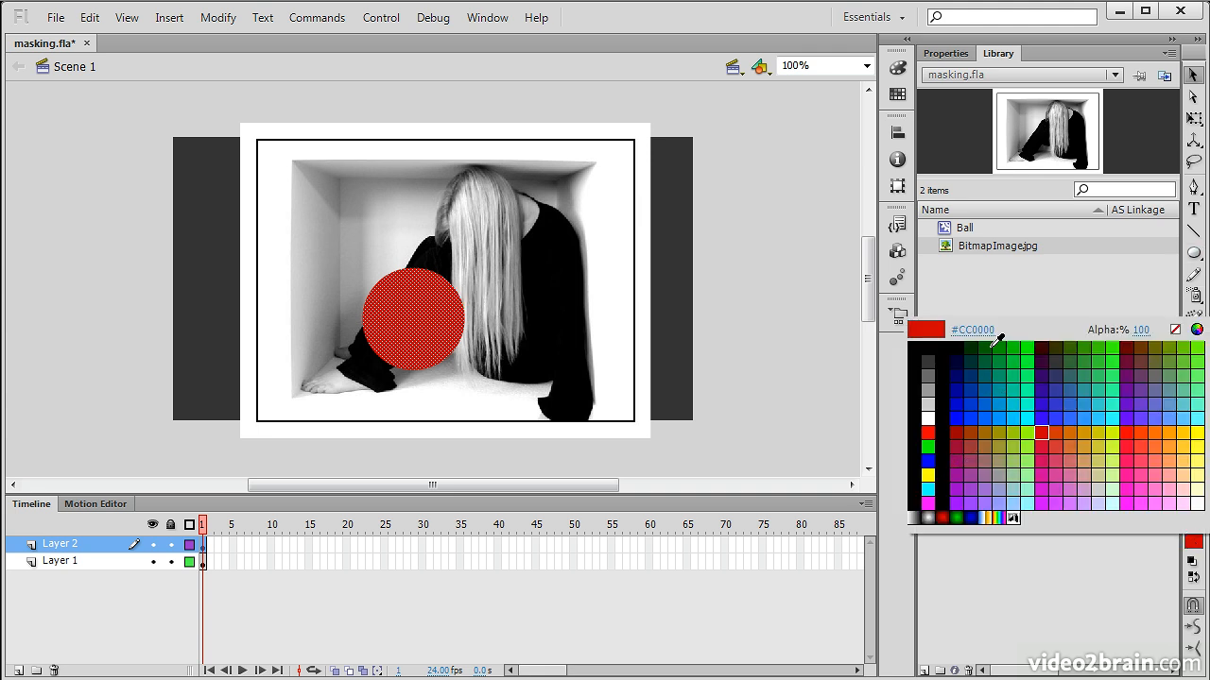
left_click(1123, 346)
left_click(762, 421)
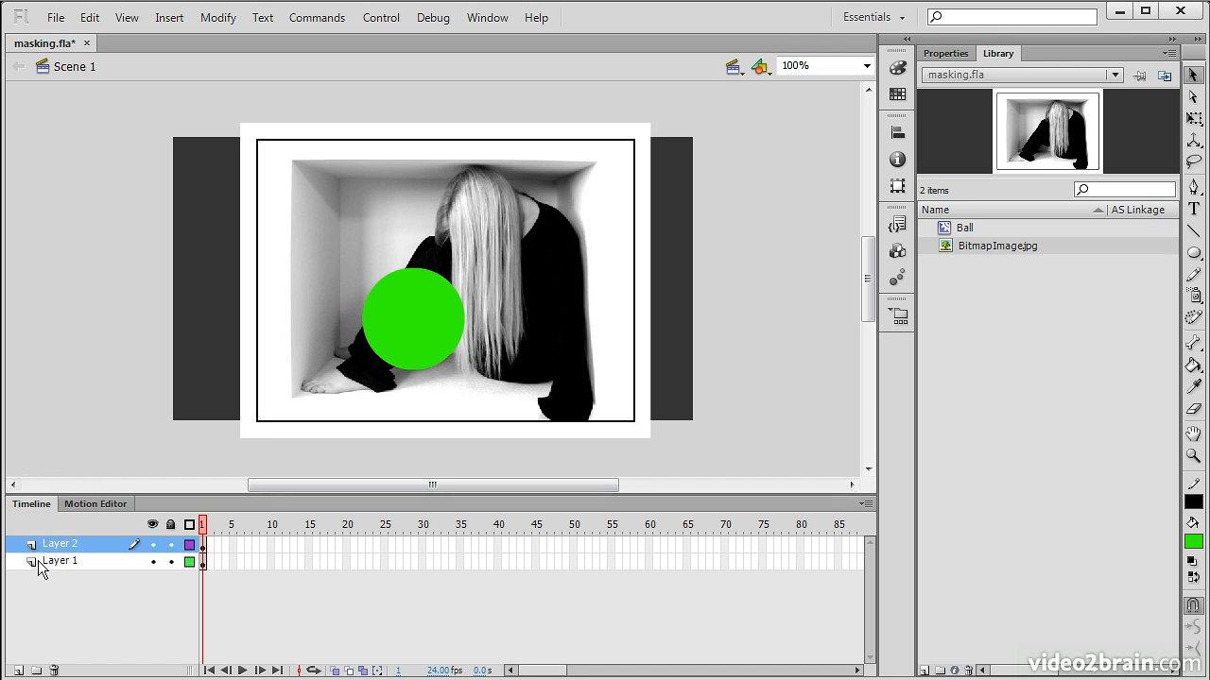
Step: Move the green circle to the image's lower-left corner and turn Layer 2 into a mask for Layer 1
left_click(410, 335)
left_click_drag(389, 337, 292, 375)
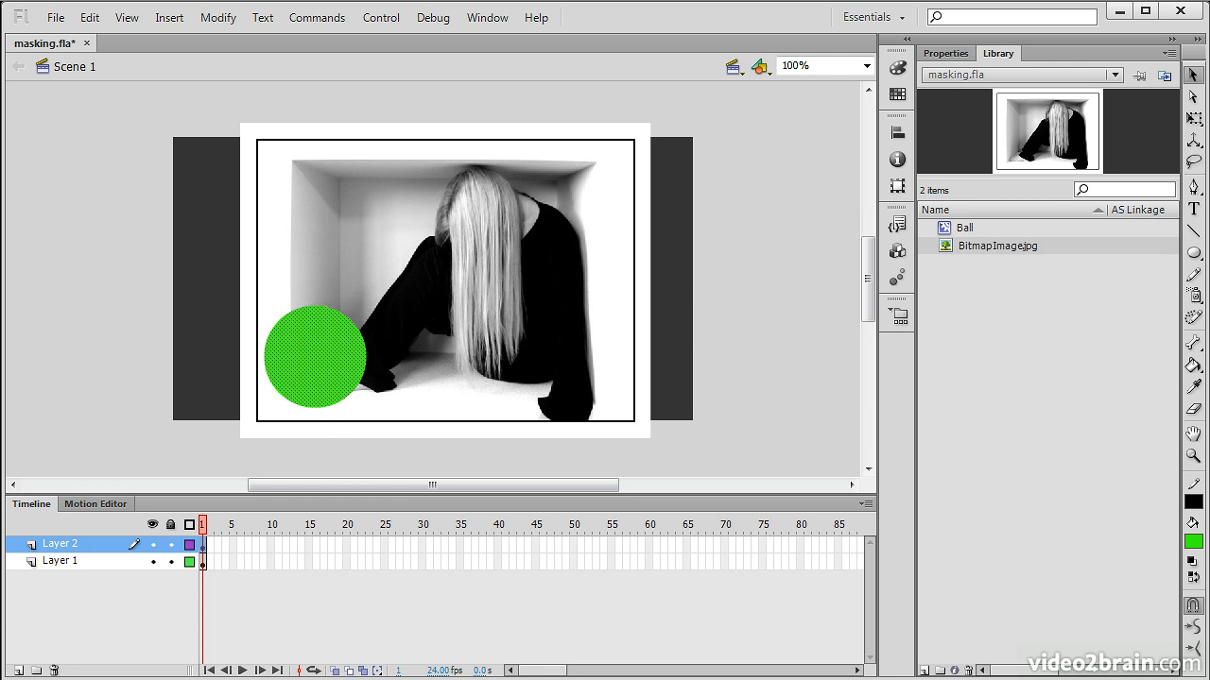
right_click(59, 548)
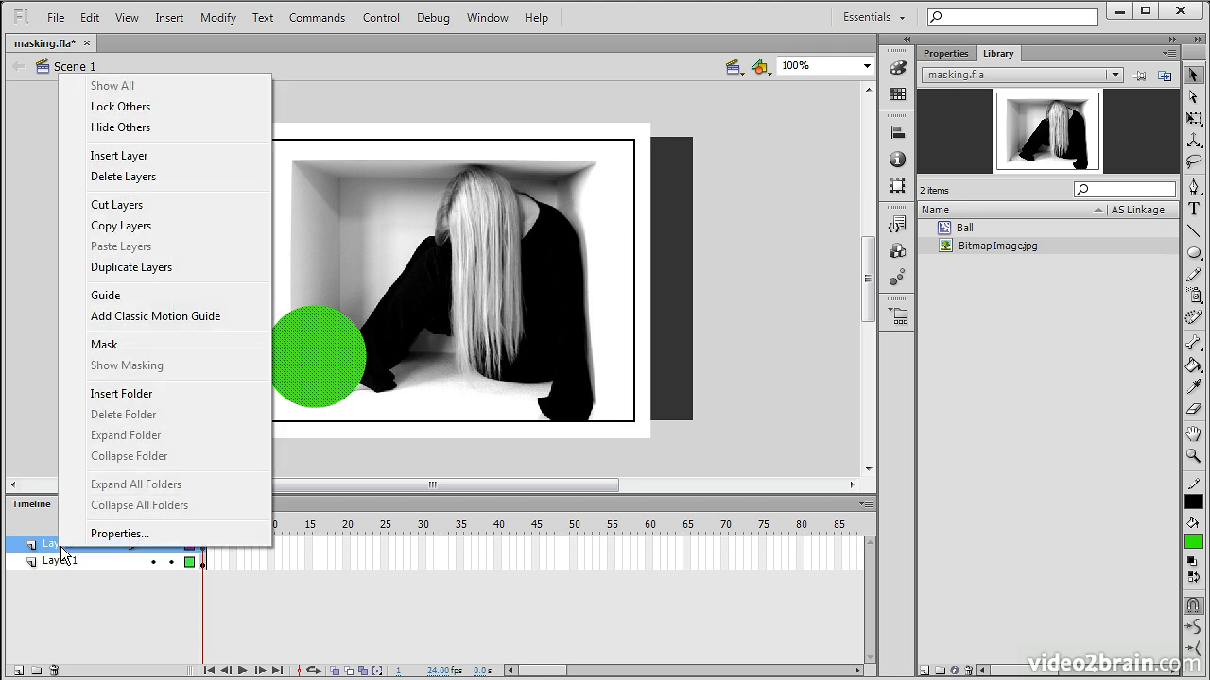
left_click(165, 344)
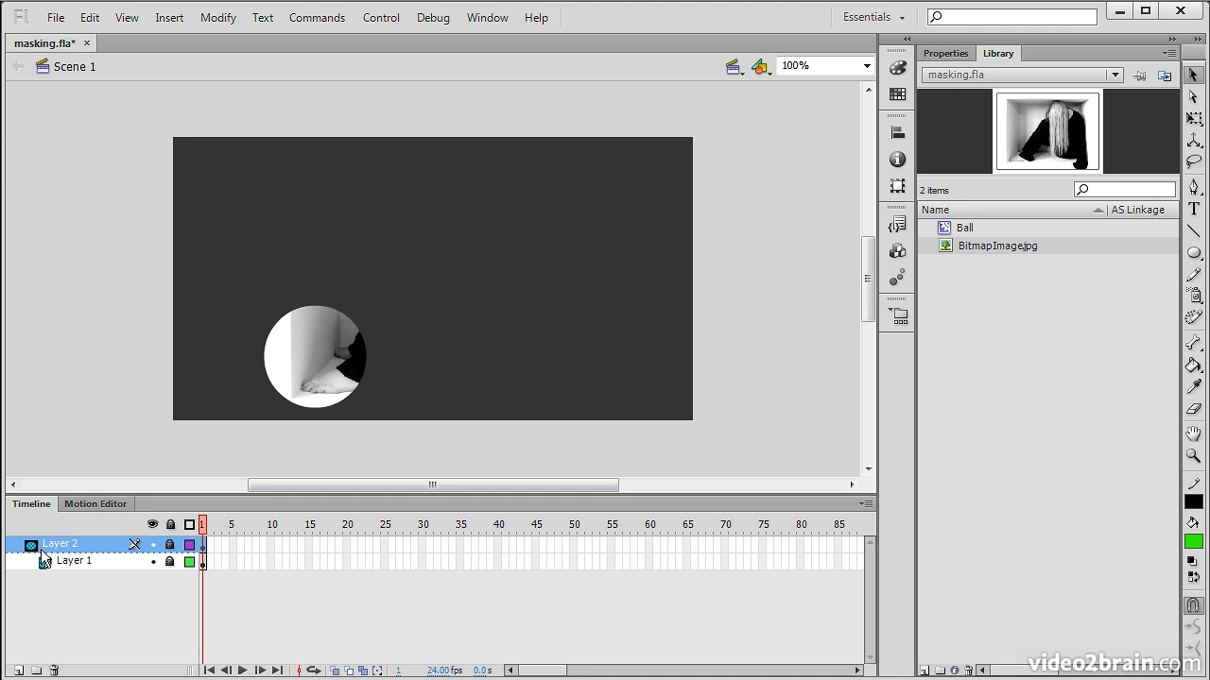
Step: Take Layer 1 out of the mask and nest it back under Layer 2
left_click_drag(47, 567, 27, 578)
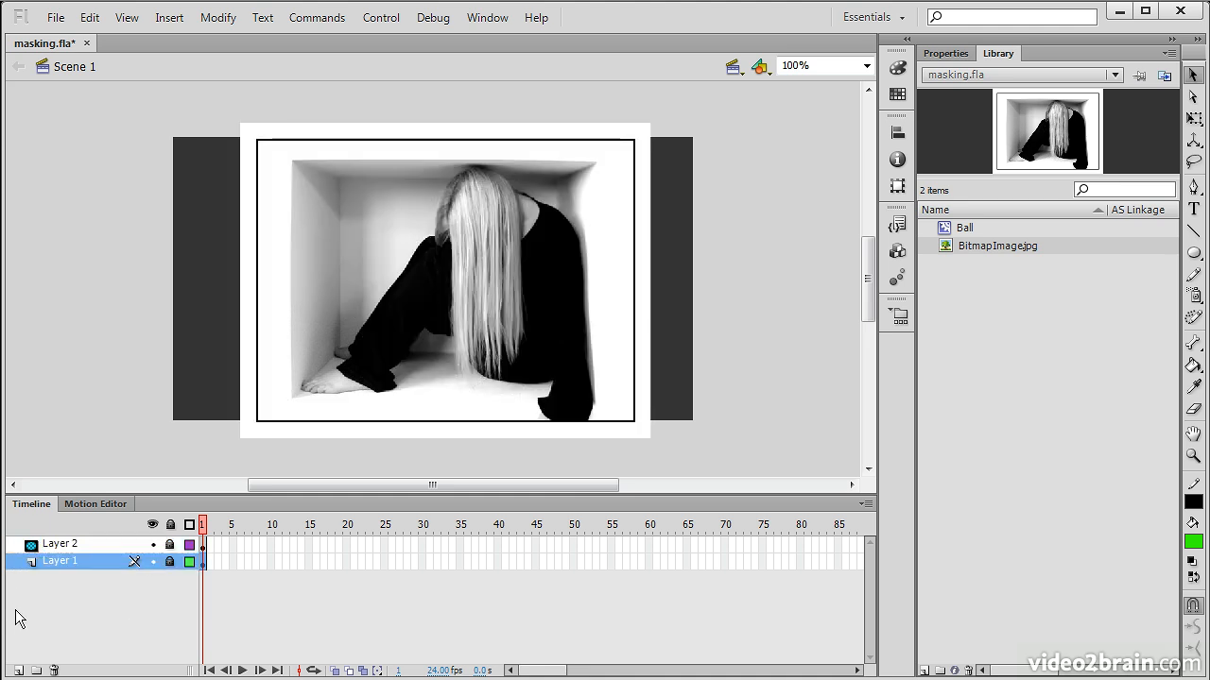
key("ctrl+s")
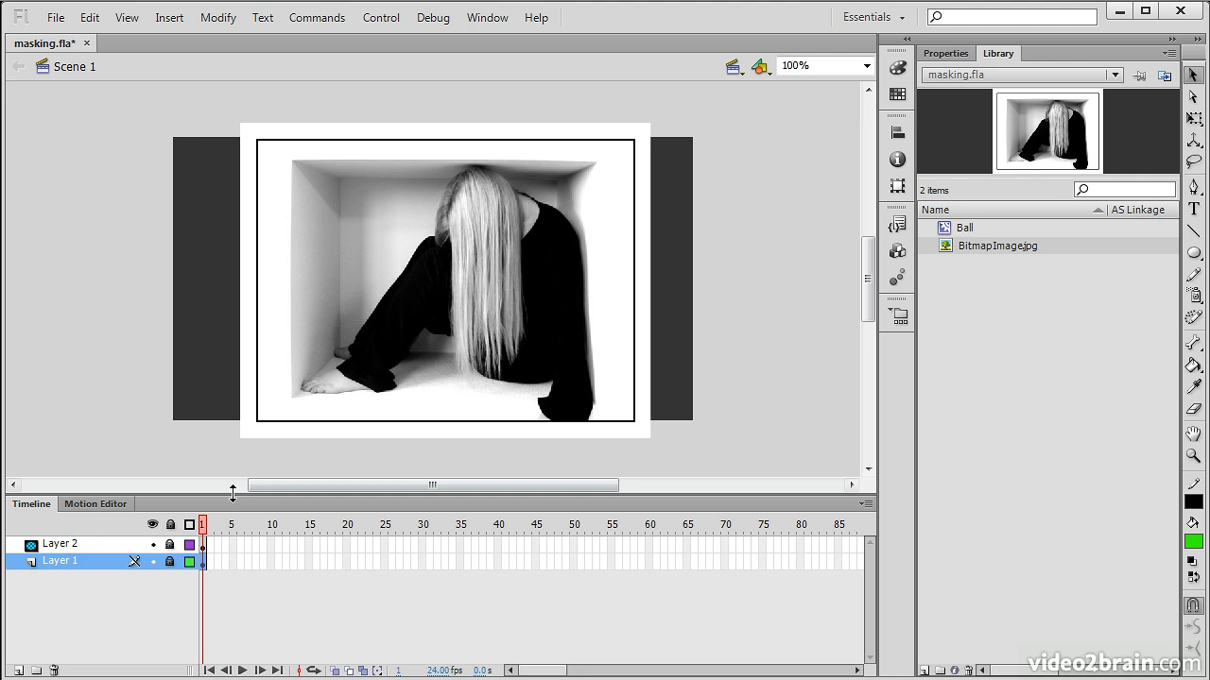
left_click_drag(33, 564, 45, 565)
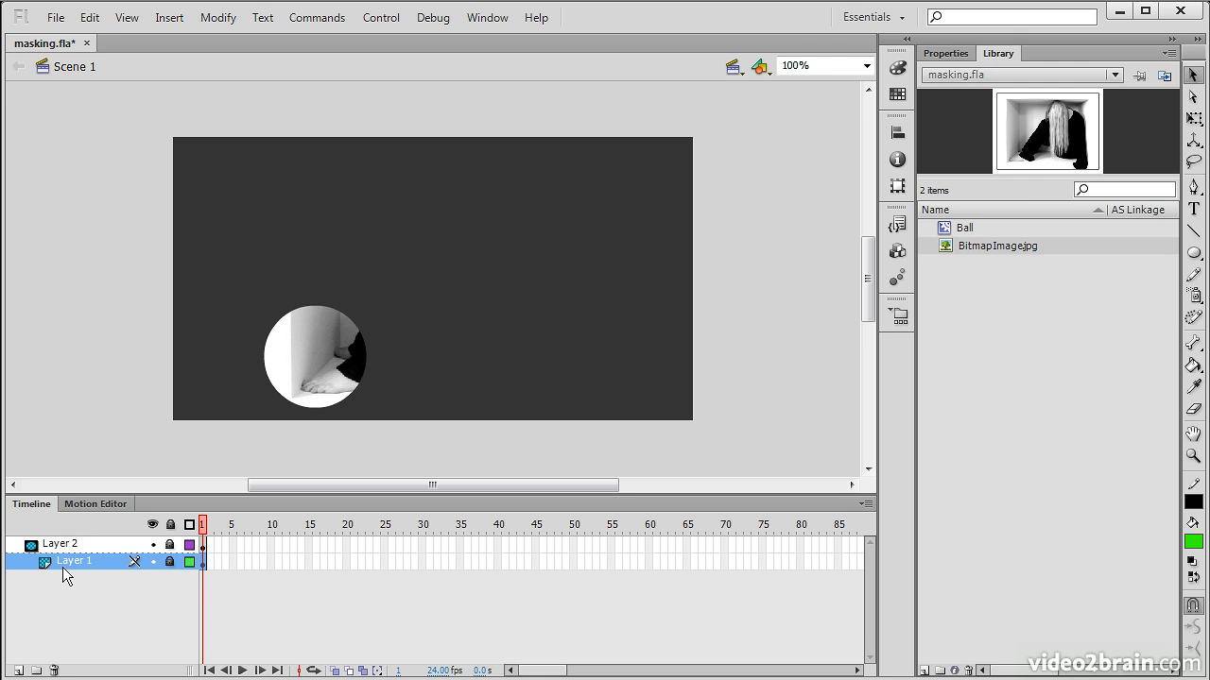
Step: Unlock both layers and move the green circle left of the image so it straddles the stage's left edge
left_click(170, 525)
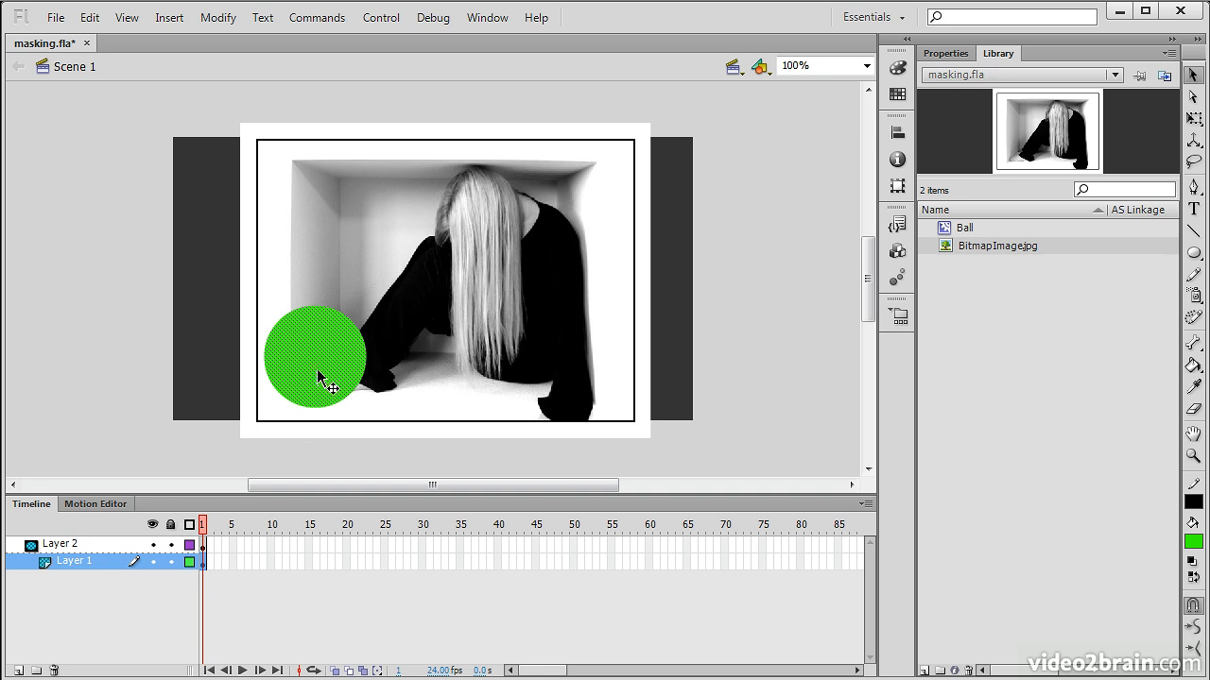
left_click(170, 525)
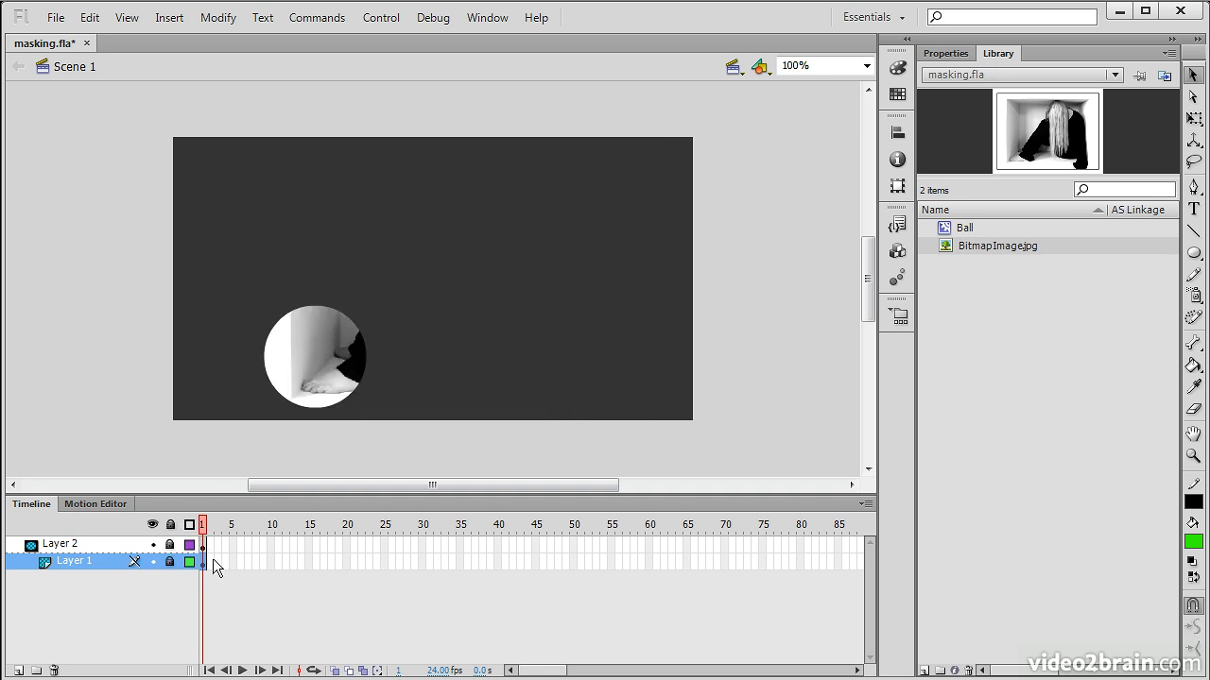
left_click(170, 525)
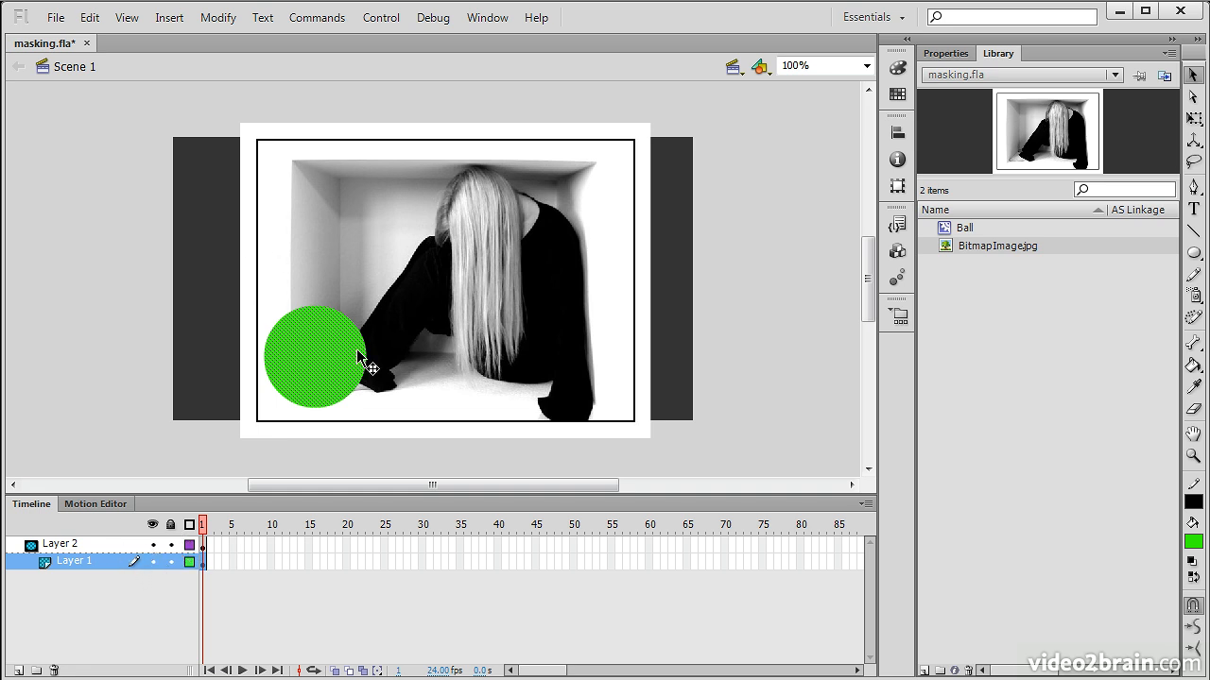
left_click_drag(312, 346, 163, 351)
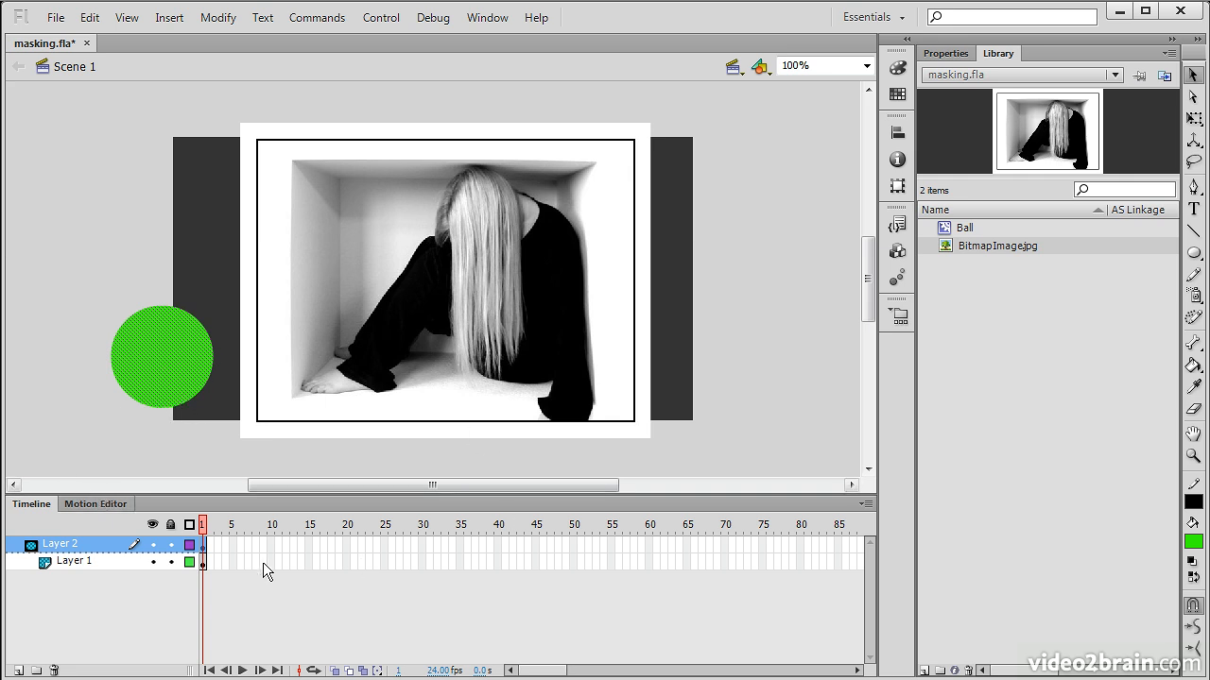
Step: Extend both layers to frame 70 by inserting frames, and return the playhead to frame 1
left_click(722, 561)
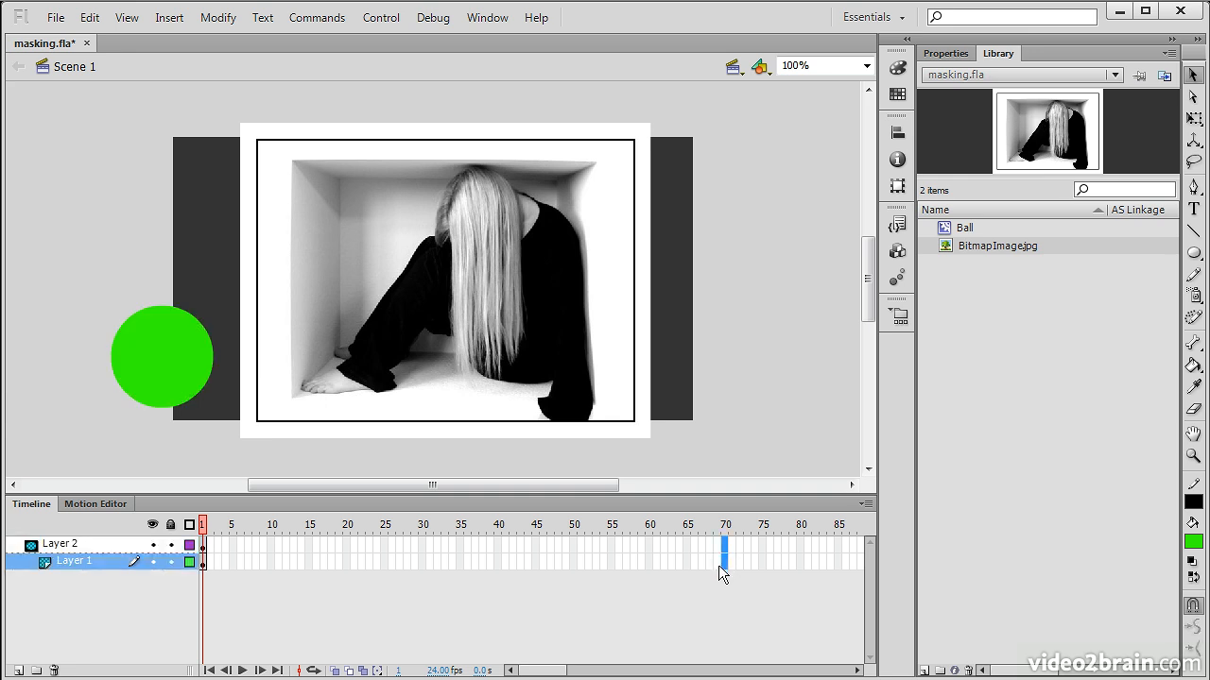
right_click(722, 555)
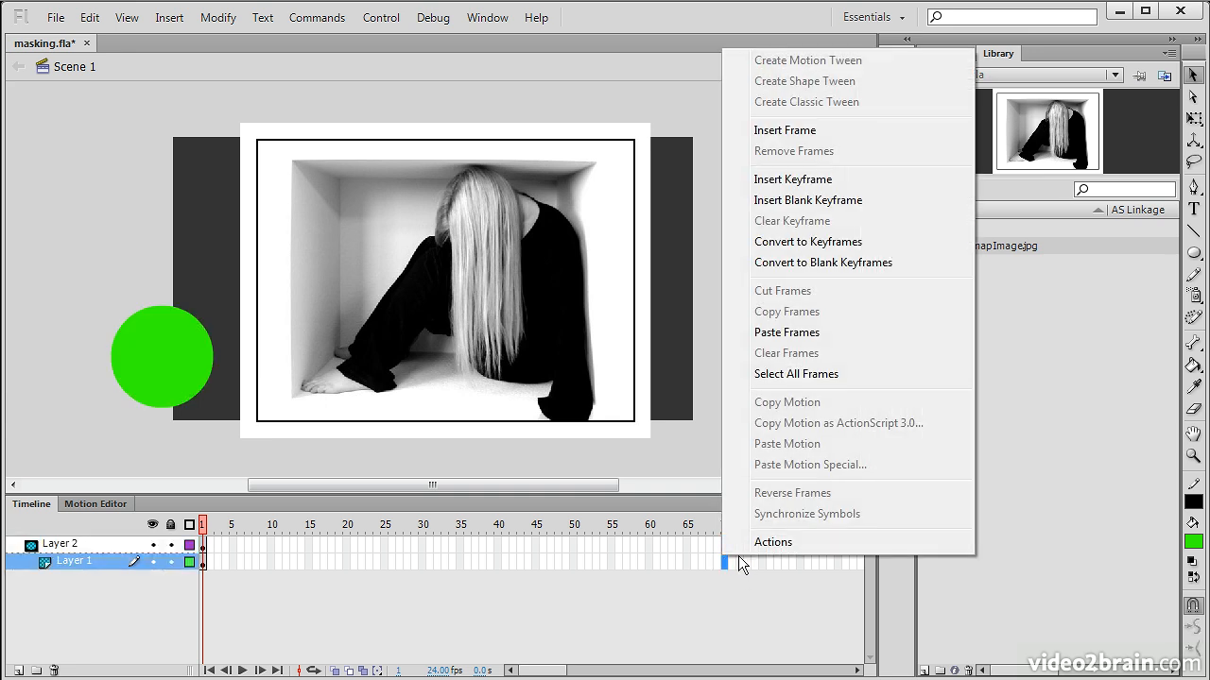
left_click(821, 131)
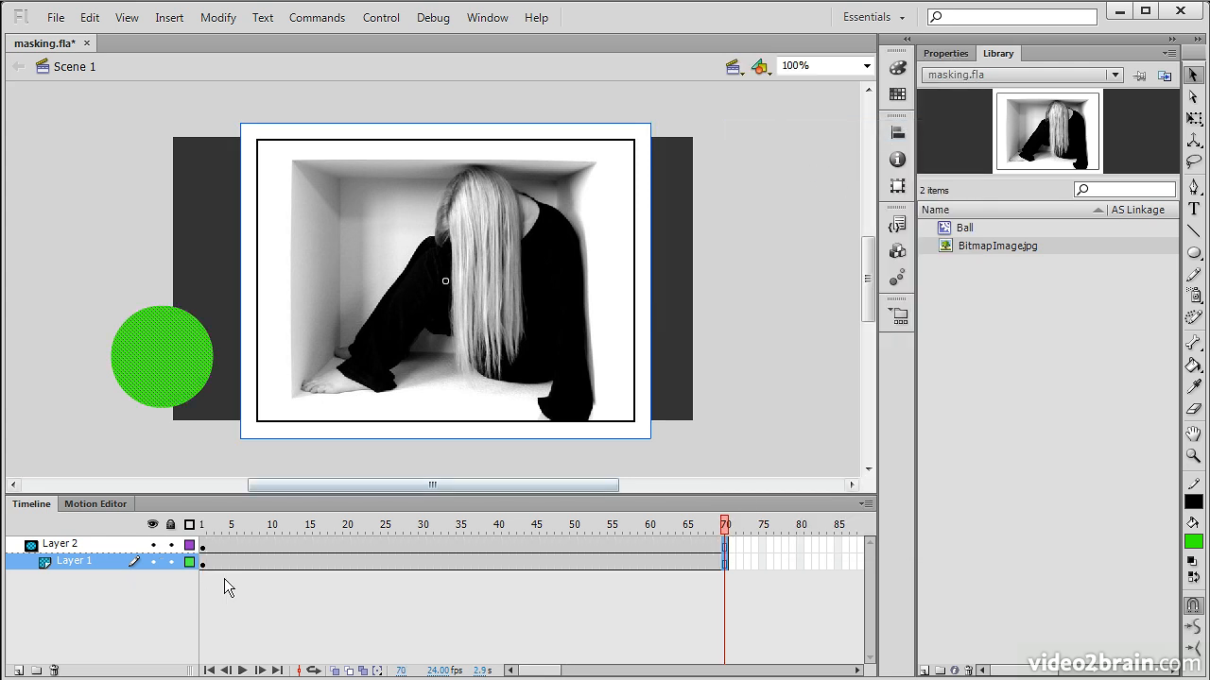
left_click_drag(400, 525, 189, 538)
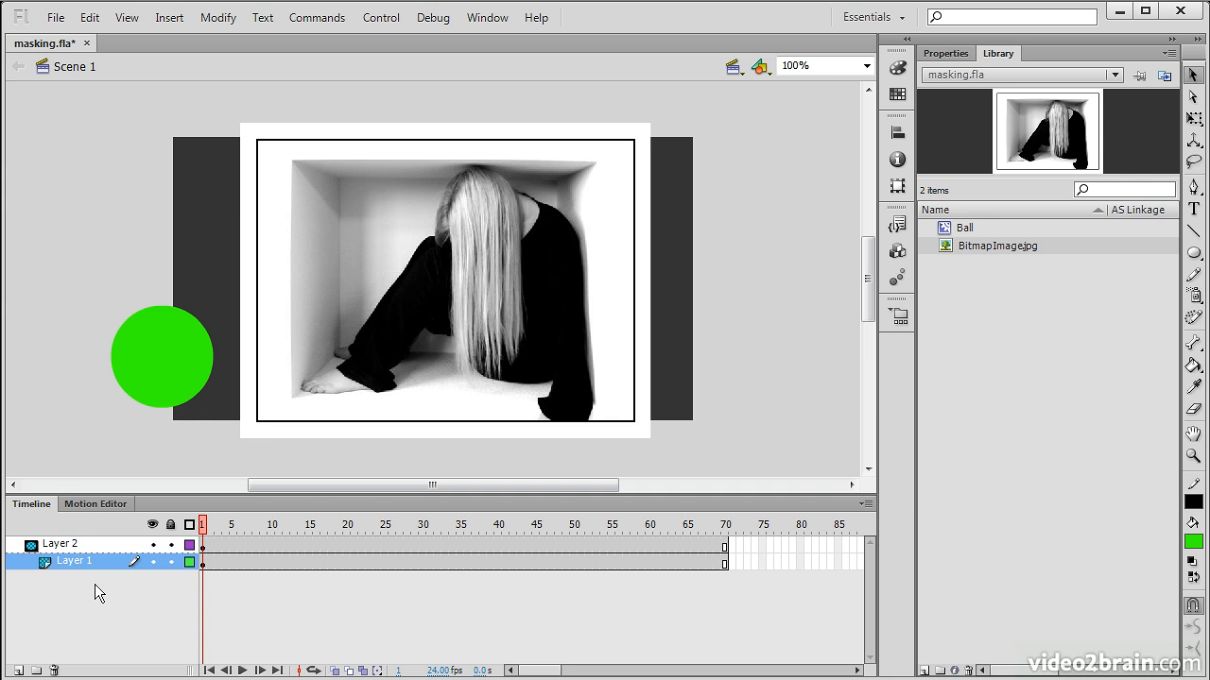
Step: Lock Layer 1 and rename it Image, and rename the masking layer Mask
left_click(172, 561)
double_click(73, 563)
type("Image")
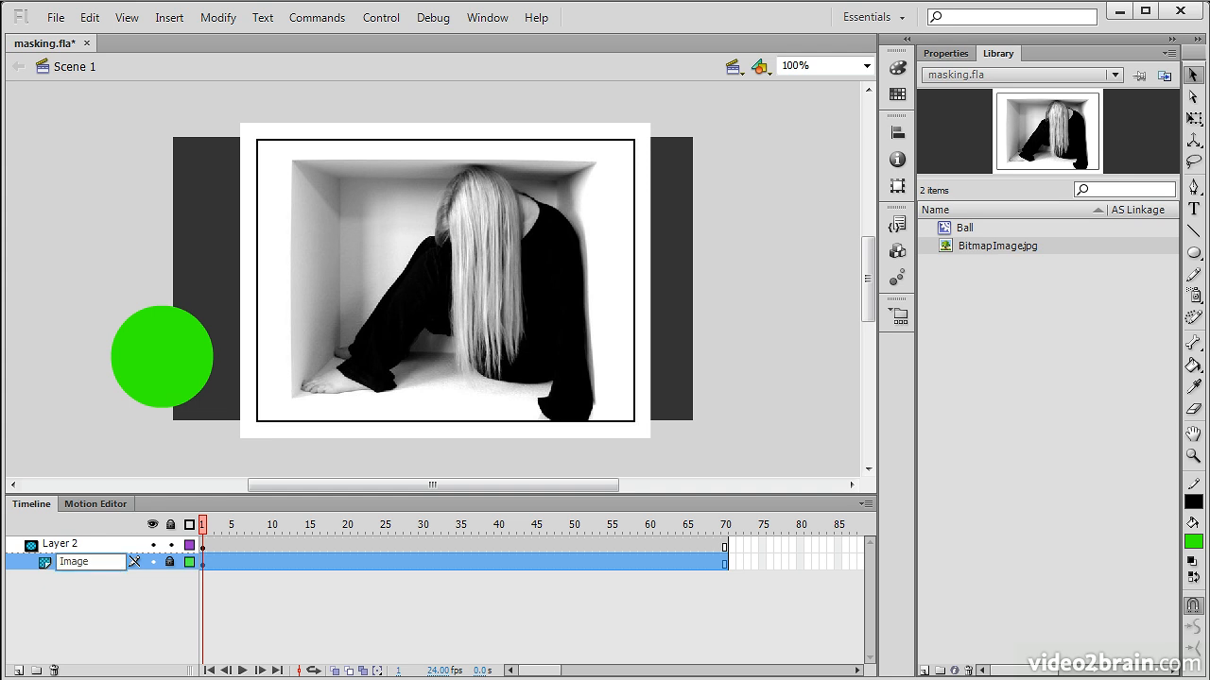
double_click(69, 545)
type("Mask")
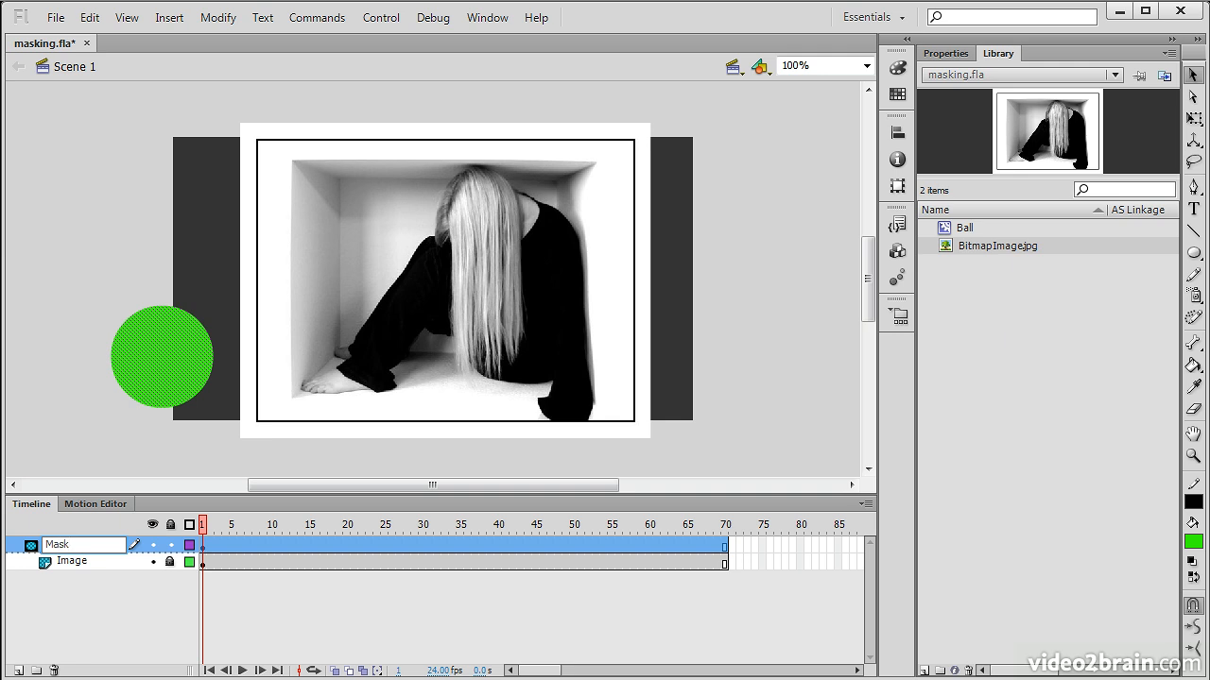
left_click(86, 564)
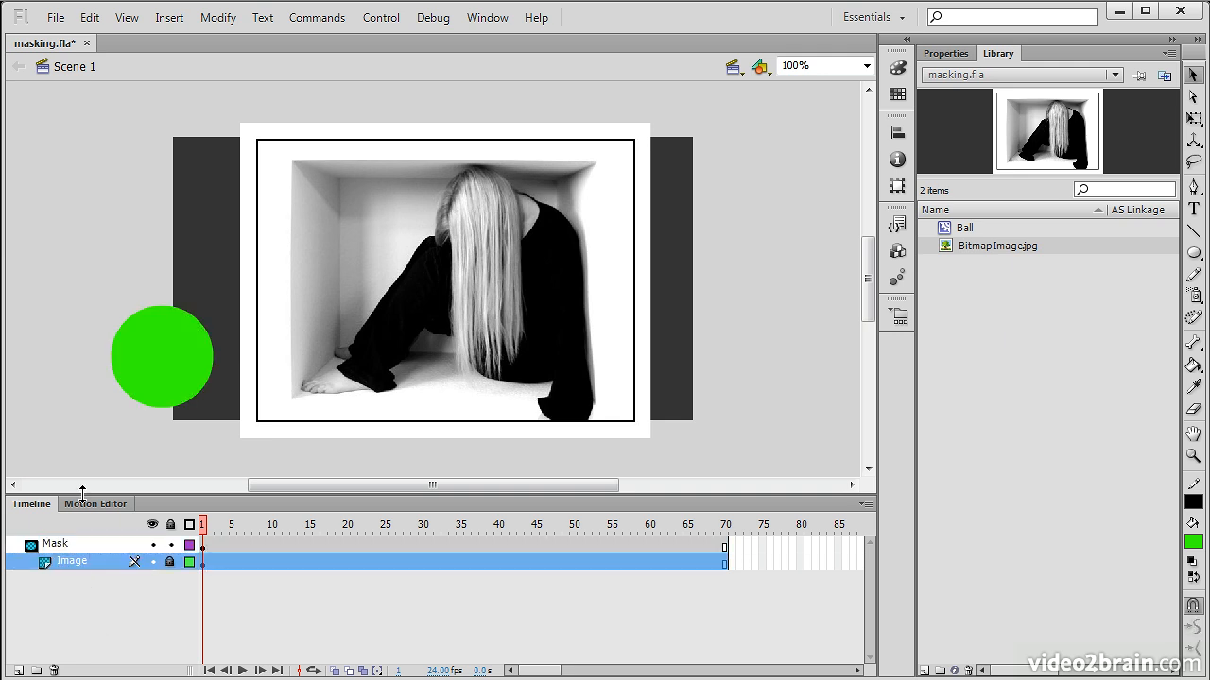
left_click(78, 550)
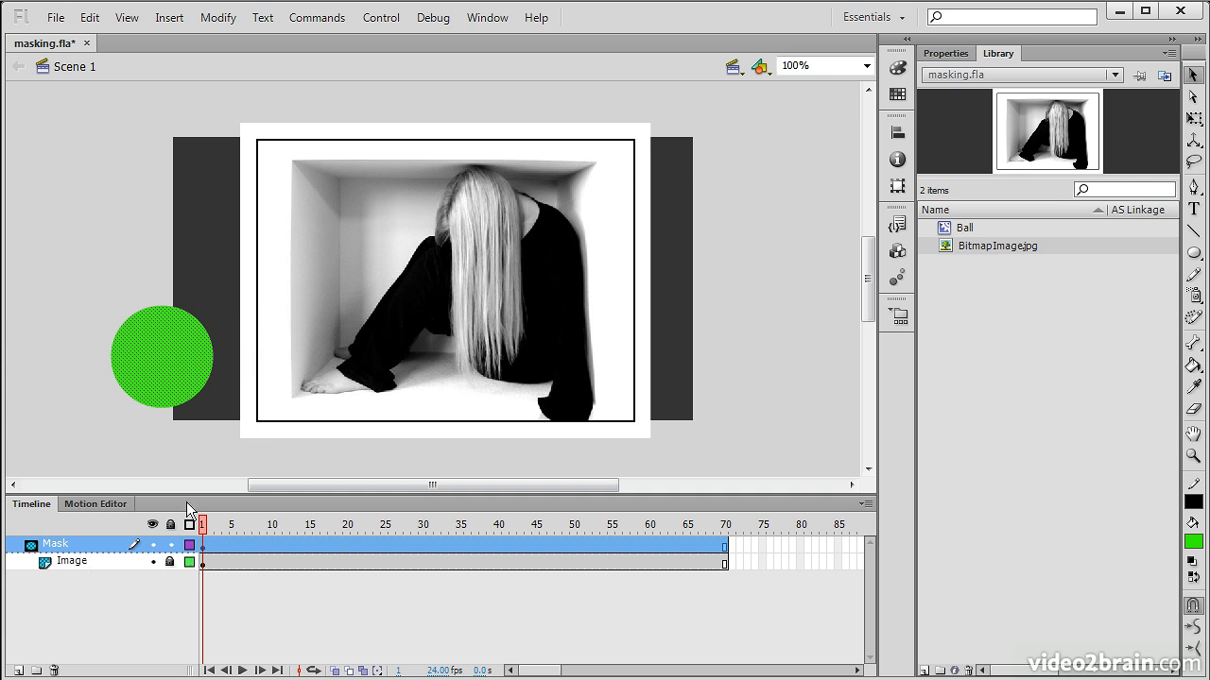
Step: Create a shape tween across the Mask layer's frames and return to frame 1
left_click(722, 546)
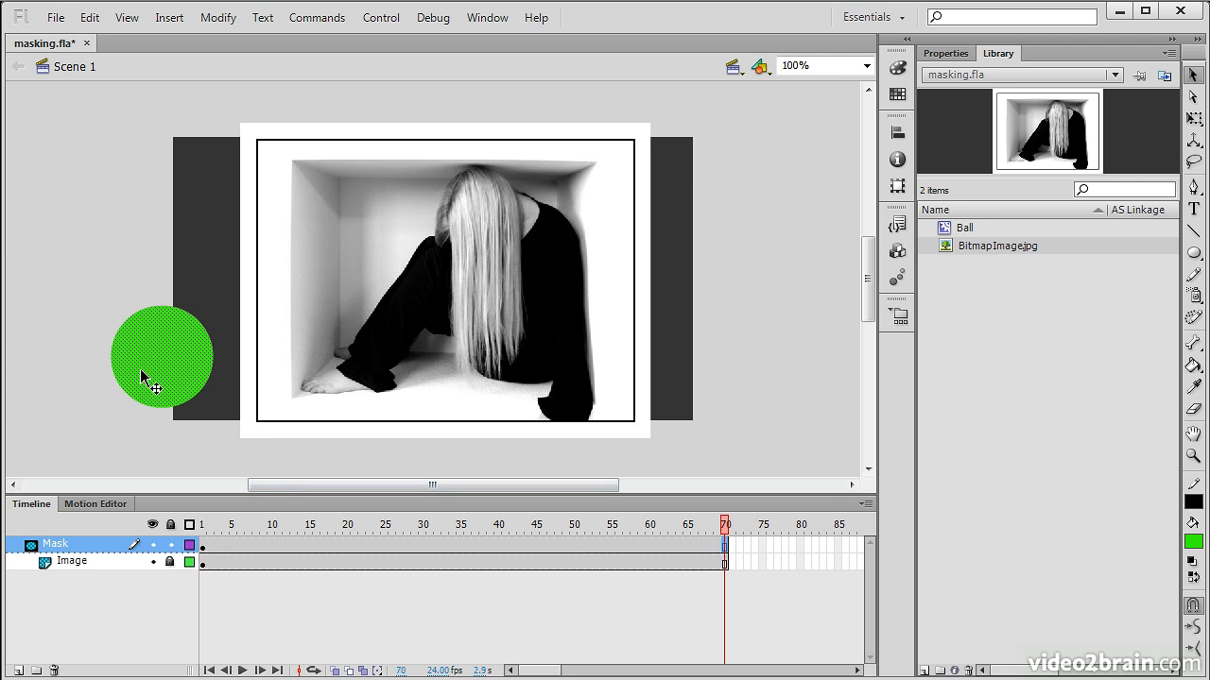
left_click(293, 546)
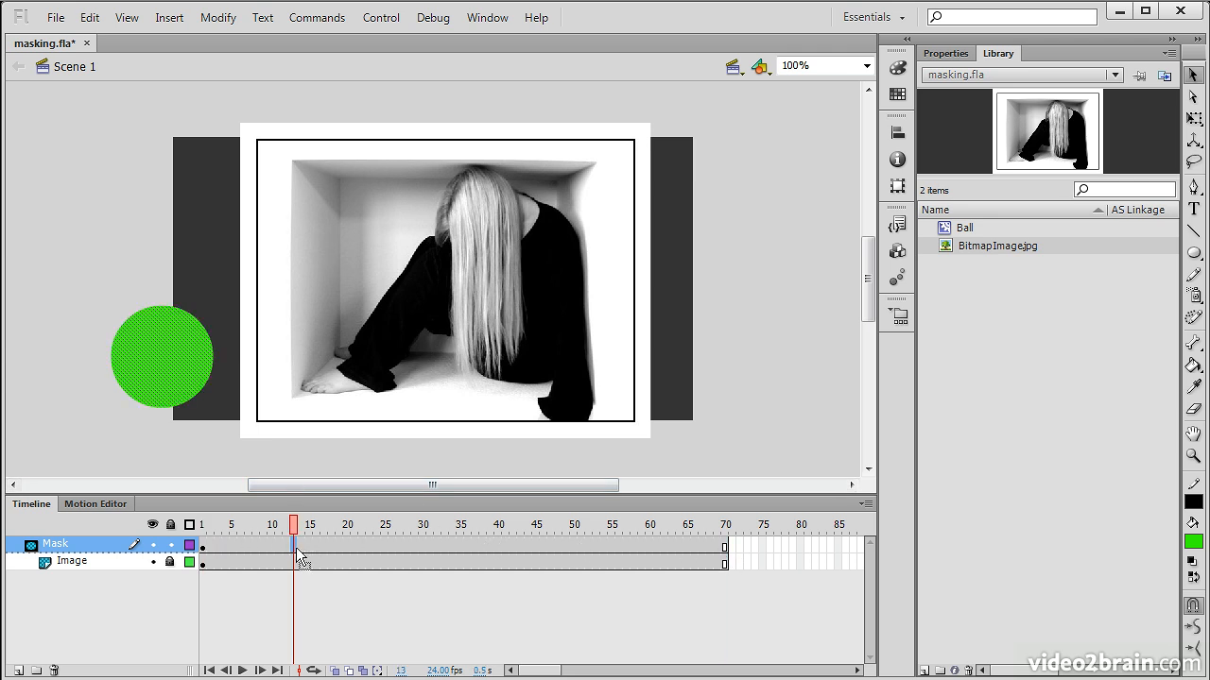
right_click(298, 557)
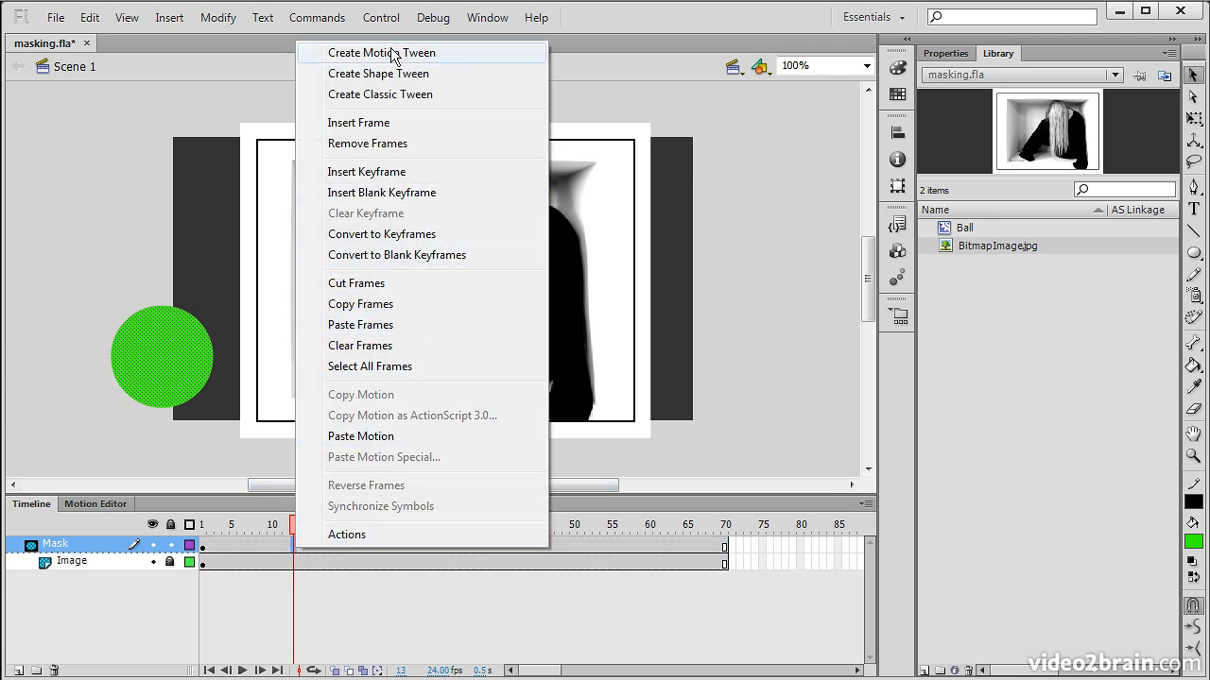
left_click(397, 76)
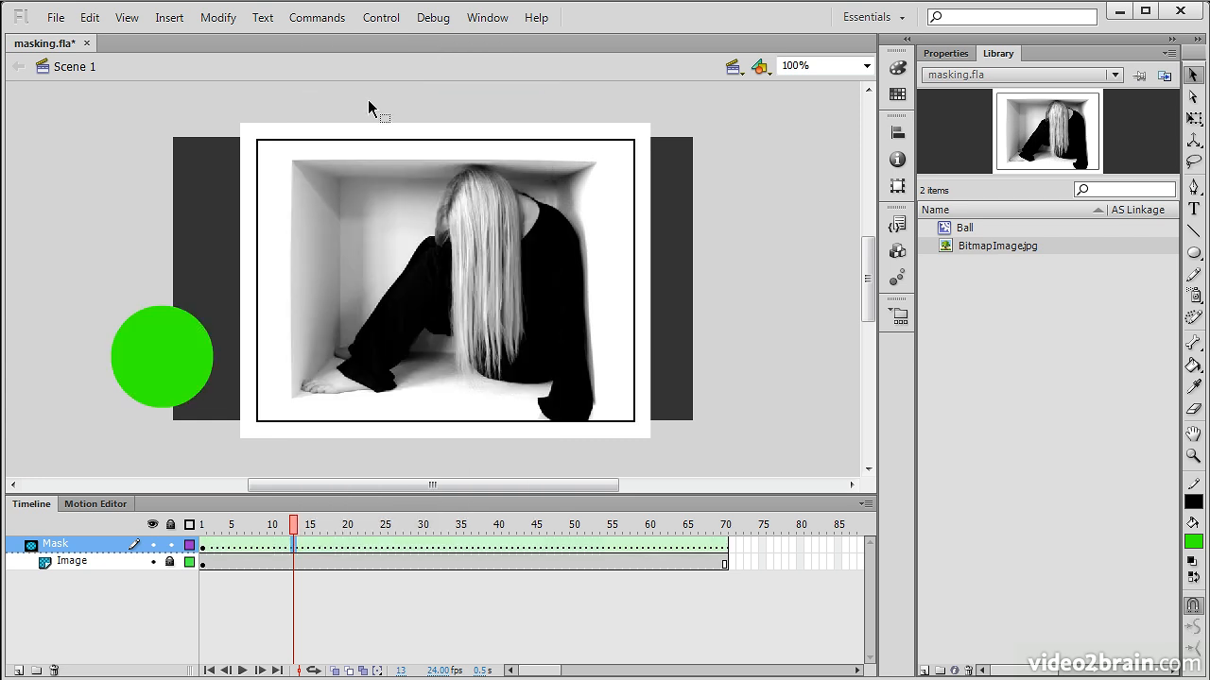
left_click_drag(297, 524, 673, 526)
left_click(204, 547)
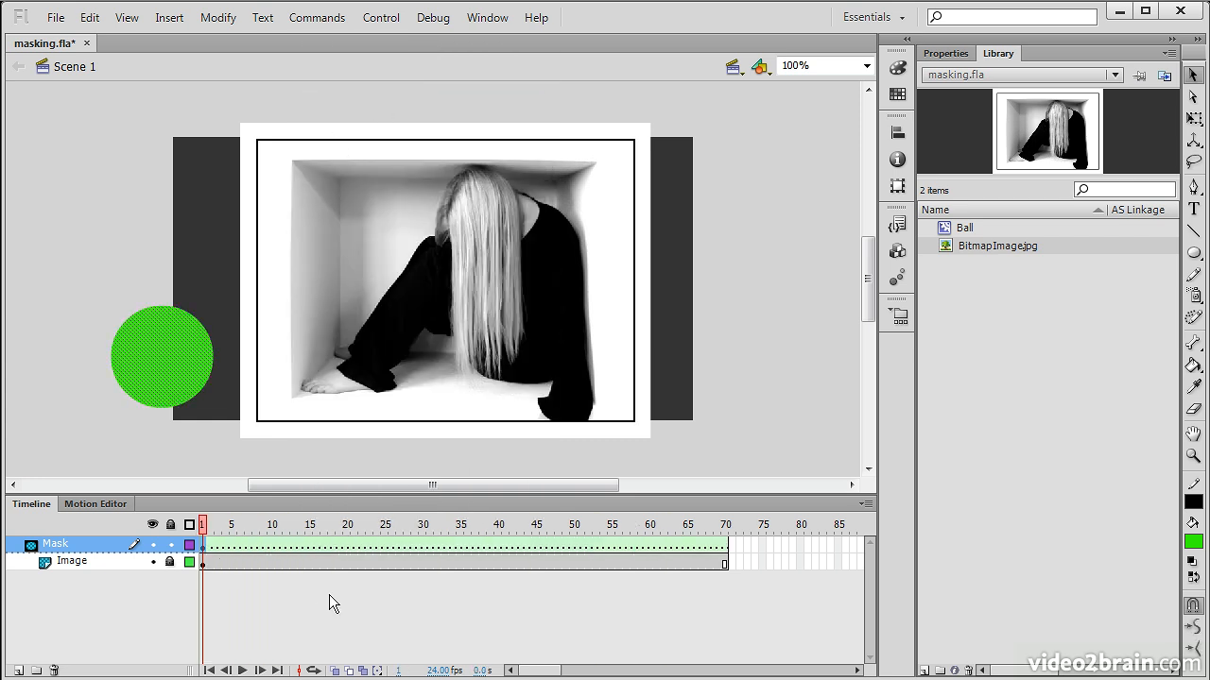
Step: Insert a Mask keyframe at frame 20, moving the circle just left of the hair and shrinking it to about two-thirds size
left_click(348, 545)
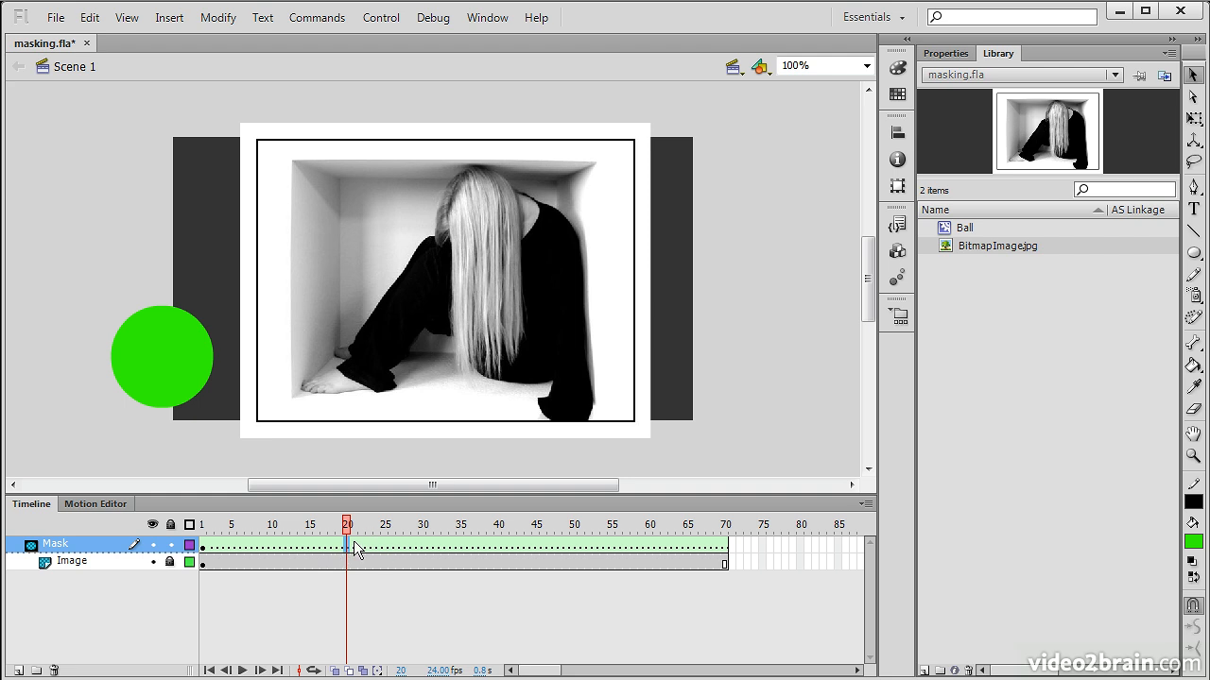
right_click(348, 552)
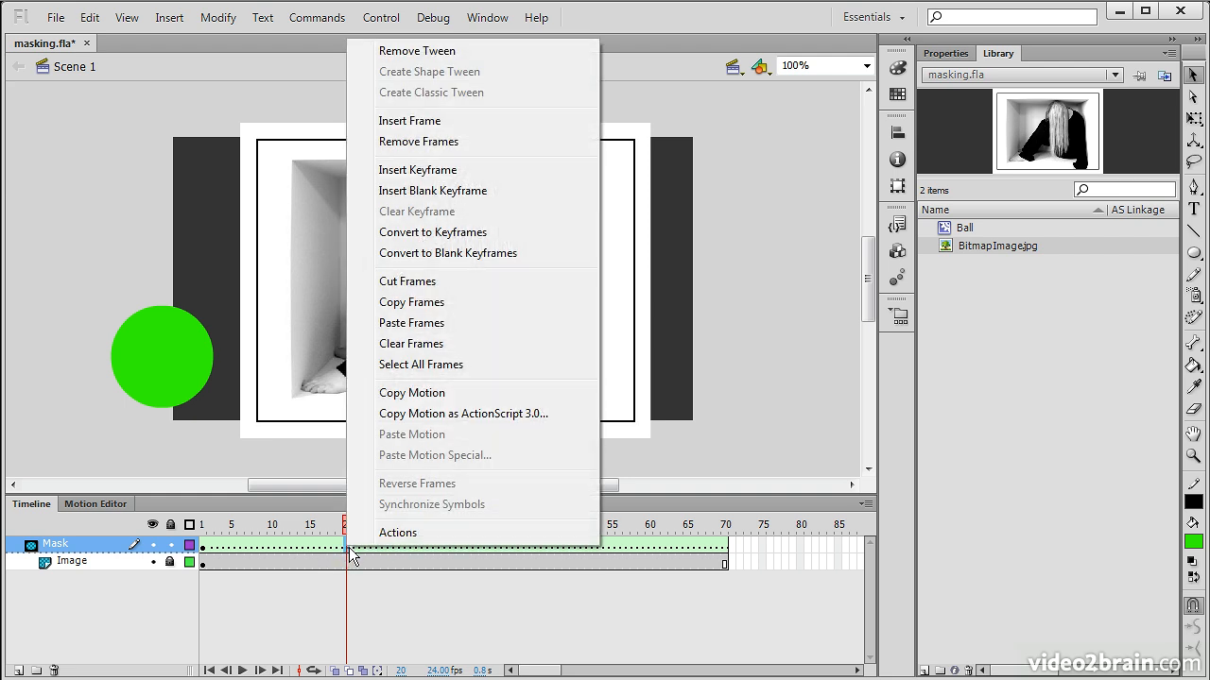
left_click(457, 172)
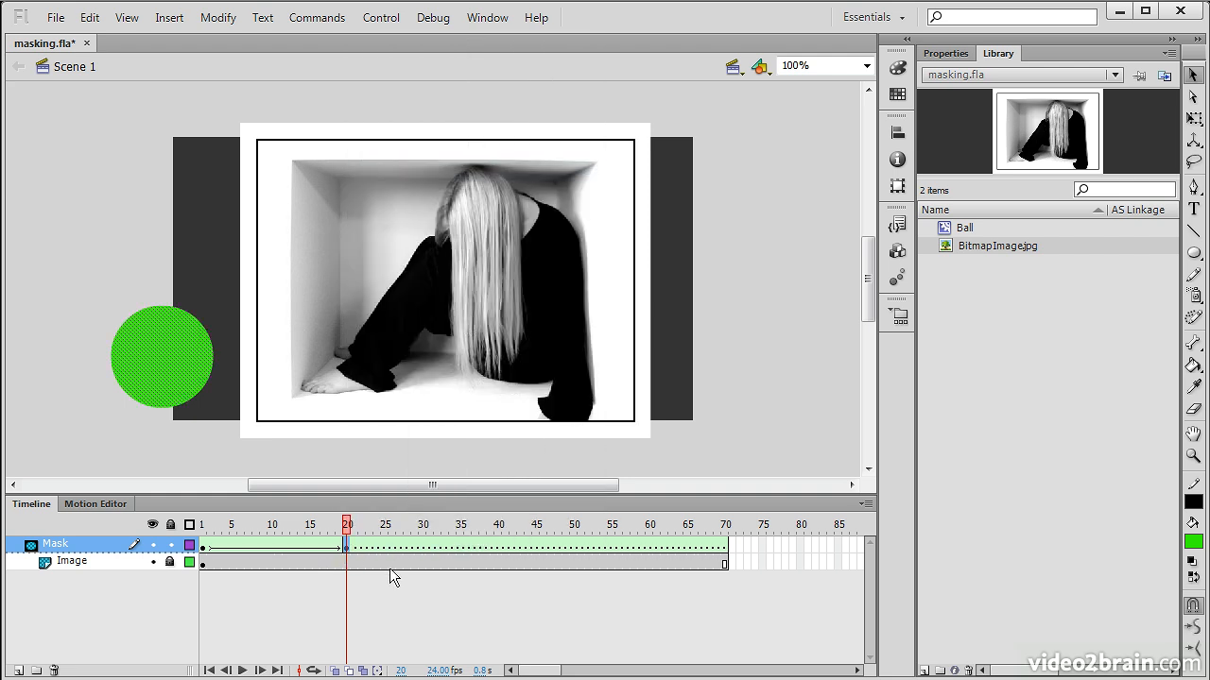
left_click_drag(350, 526, 347, 526)
left_click(346, 546)
left_click_drag(151, 356, 393, 286)
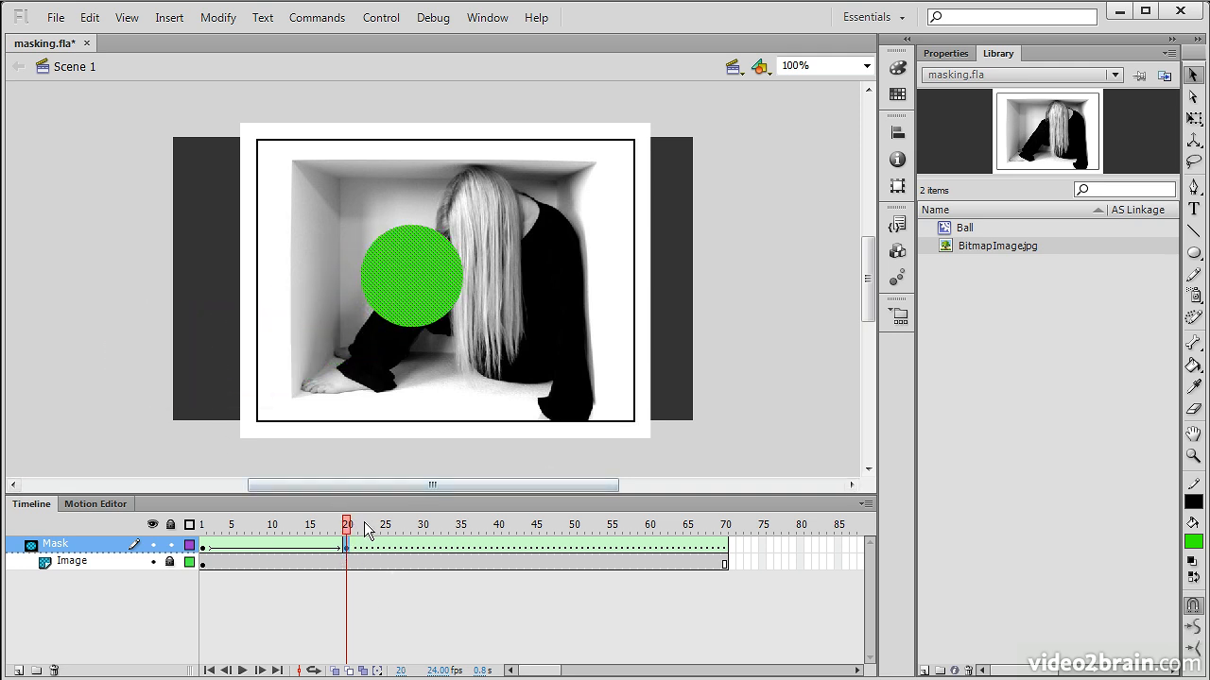
left_click(1194, 117)
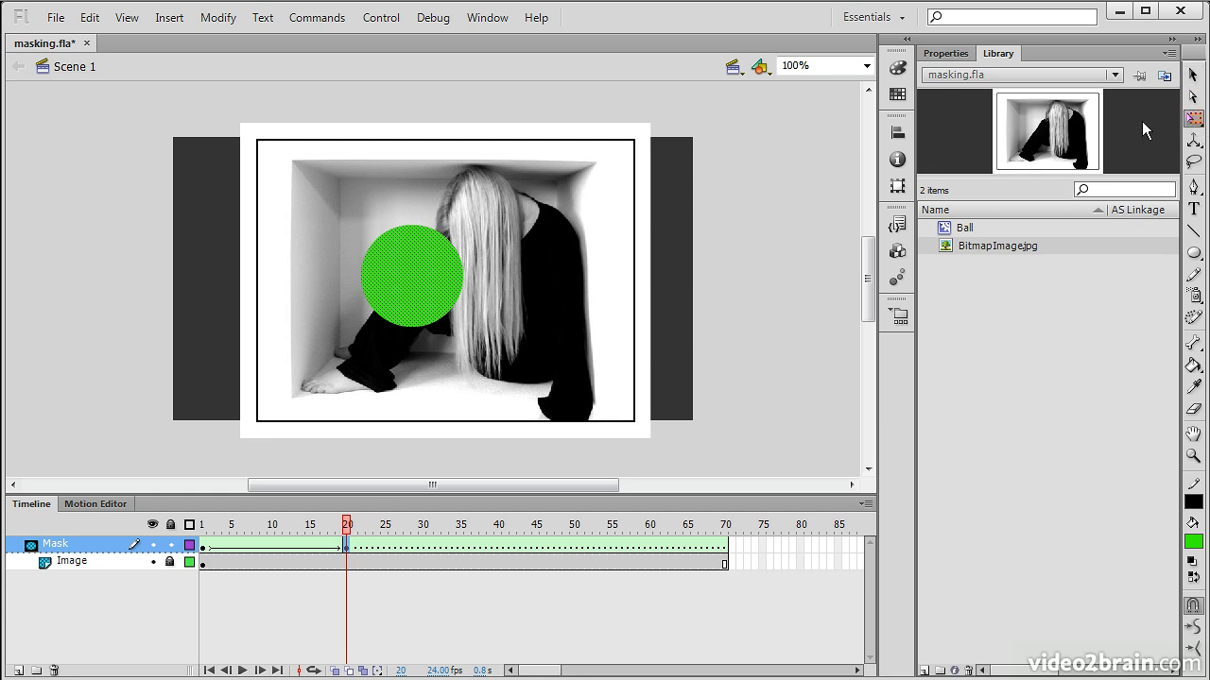
left_click_drag(463, 327, 429, 287)
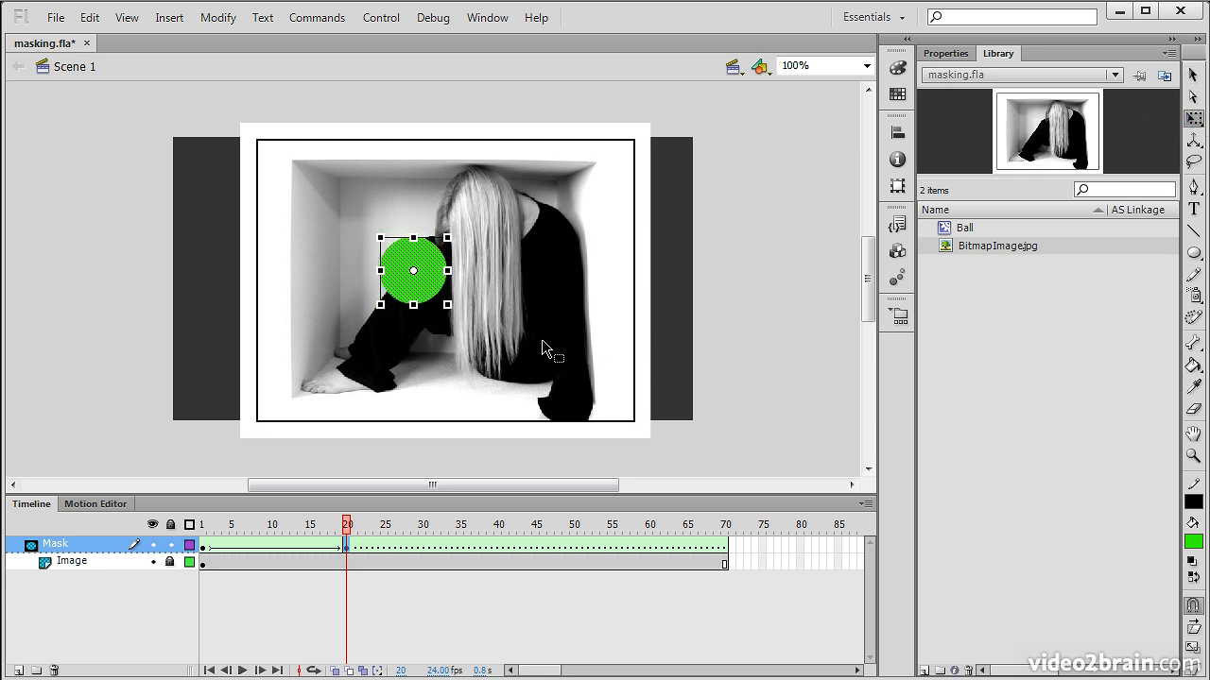
Step: Insert a Mask keyframe at frame 36 and move the circle up over the woman's head
left_click(462, 546)
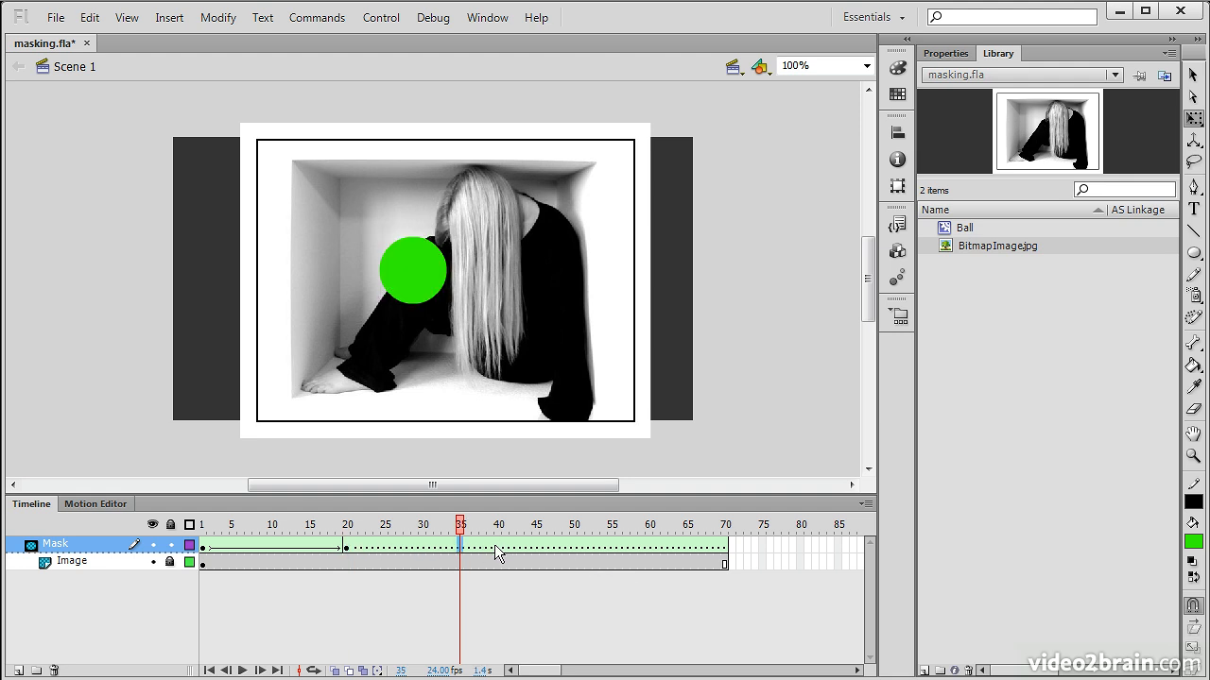
right_click(465, 545)
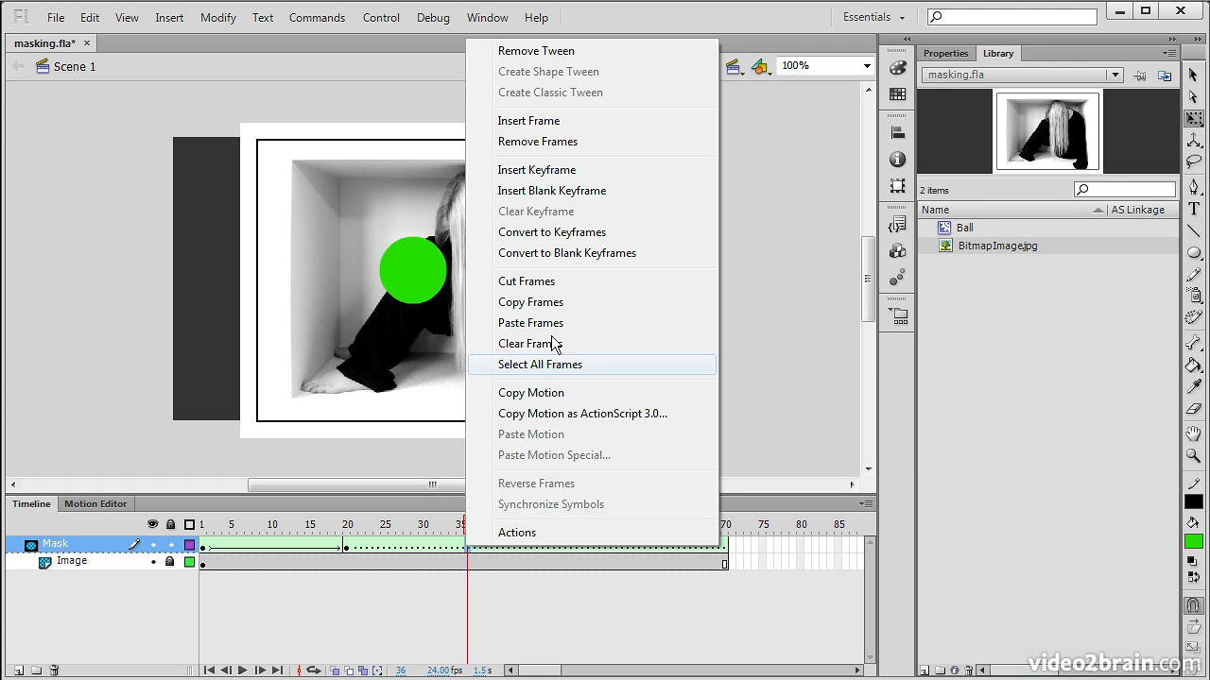
left_click(536, 170)
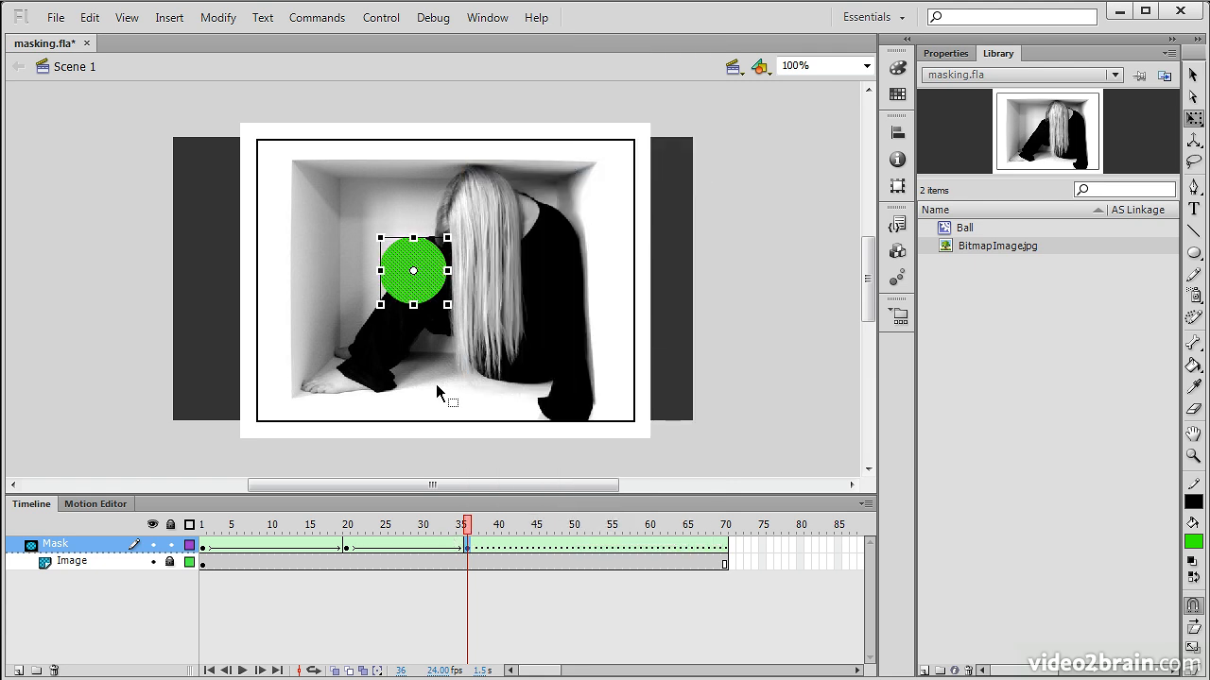
left_click_drag(413, 268, 496, 207)
Step: Insert a Mask keyframe at frame 50, moving the circle down to the lower end of the hair and slightly enlarging it
left_click(572, 550)
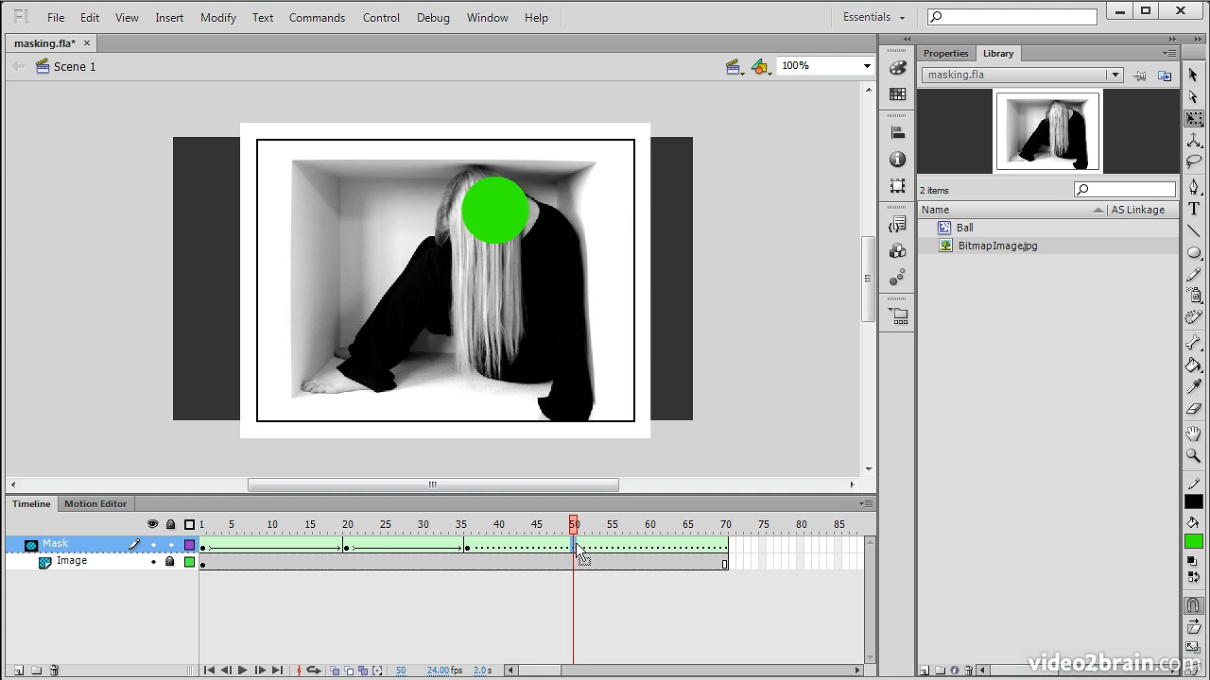
right_click(571, 548)
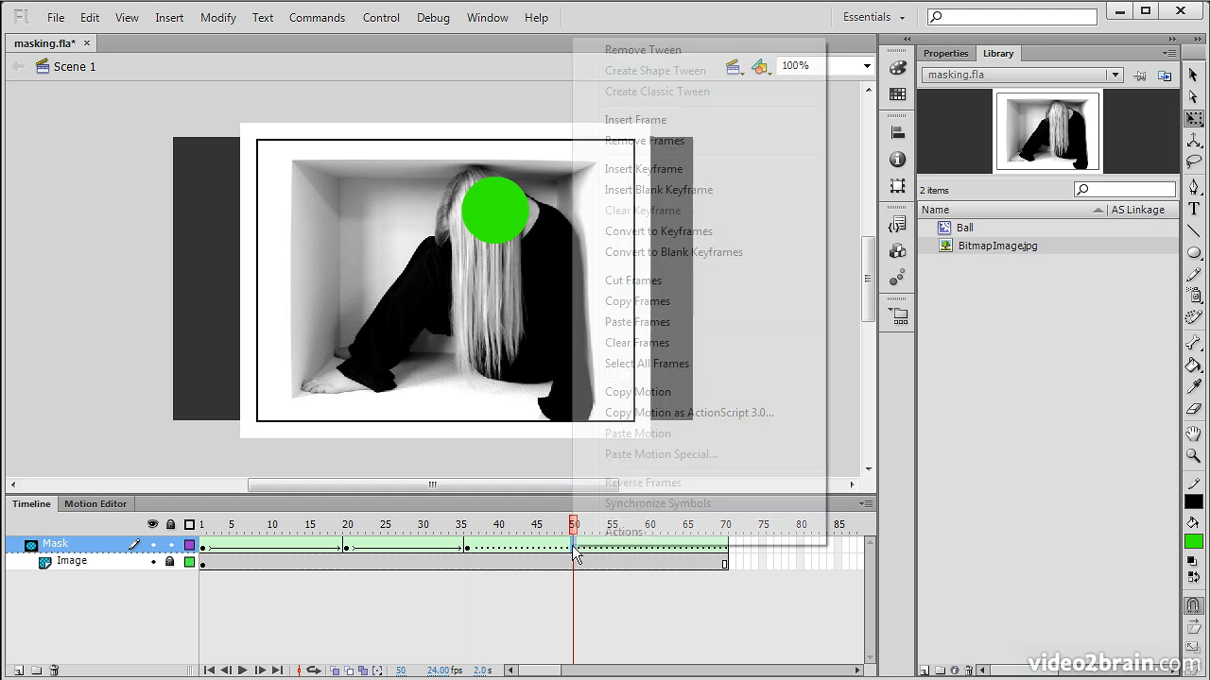
left_click(661, 172)
left_click_drag(506, 230, 576, 405)
Step: Insert a Mask keyframe at frame 65, moving the circle over the head and scaling it up to about double size
left_click(694, 539)
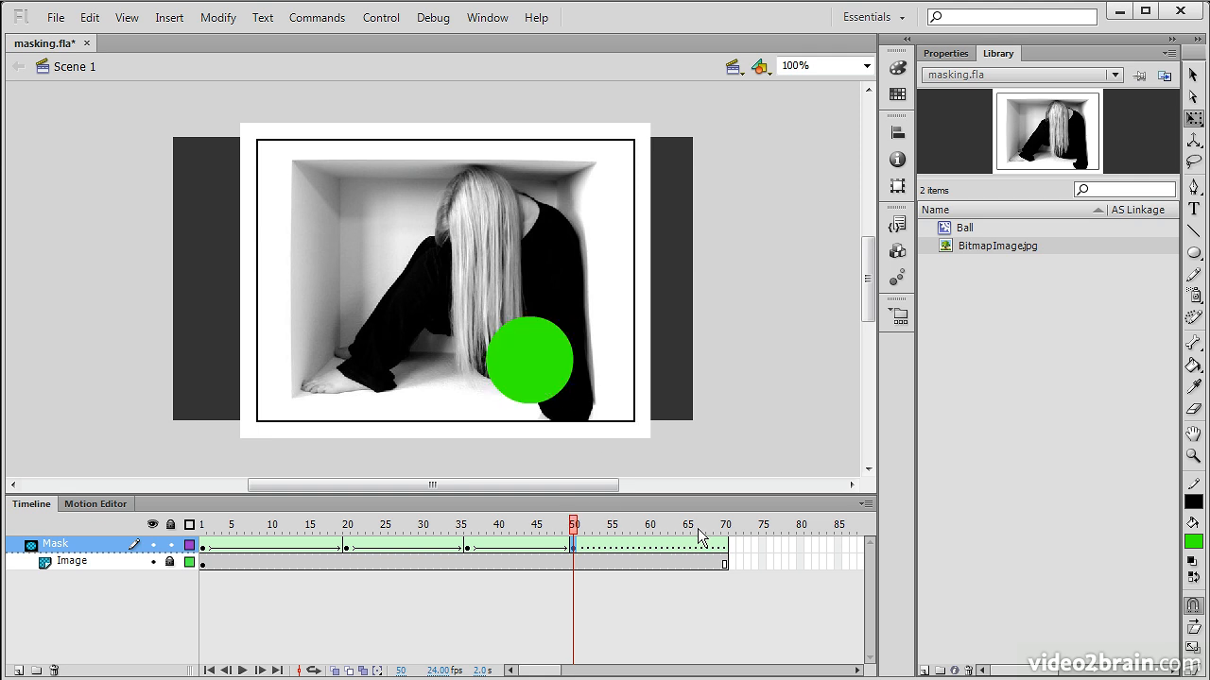
left_click_drag(699, 539, 690, 539)
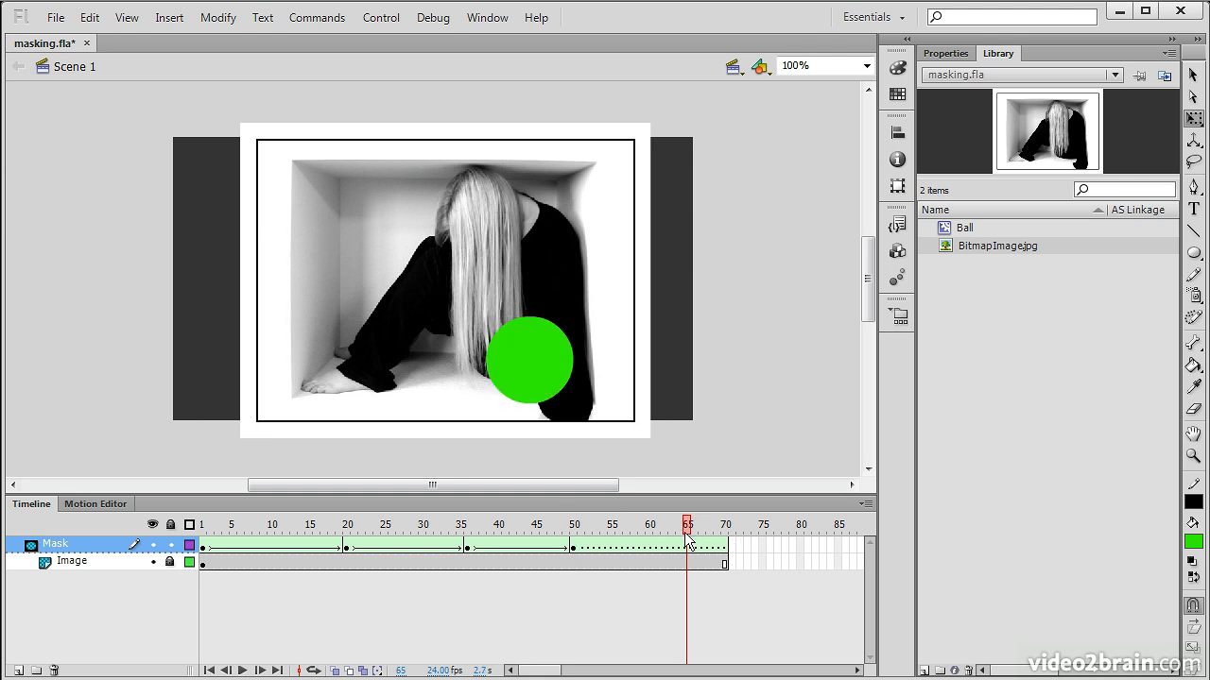
right_click(687, 547)
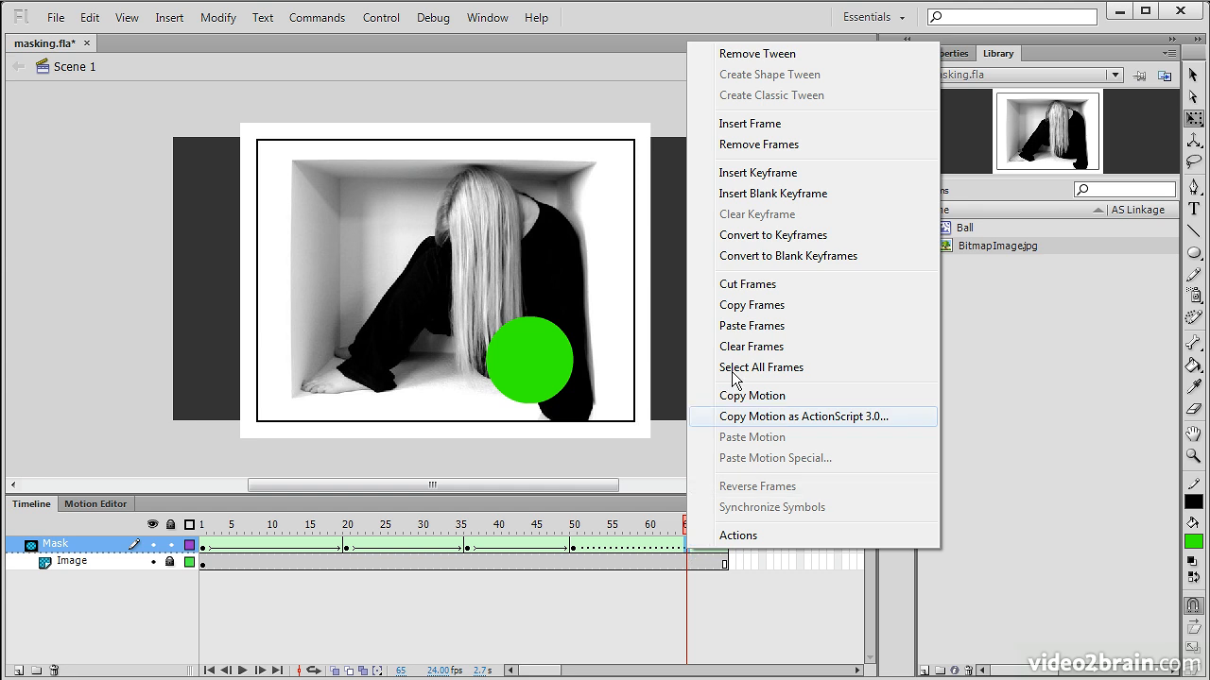
left_click(763, 174)
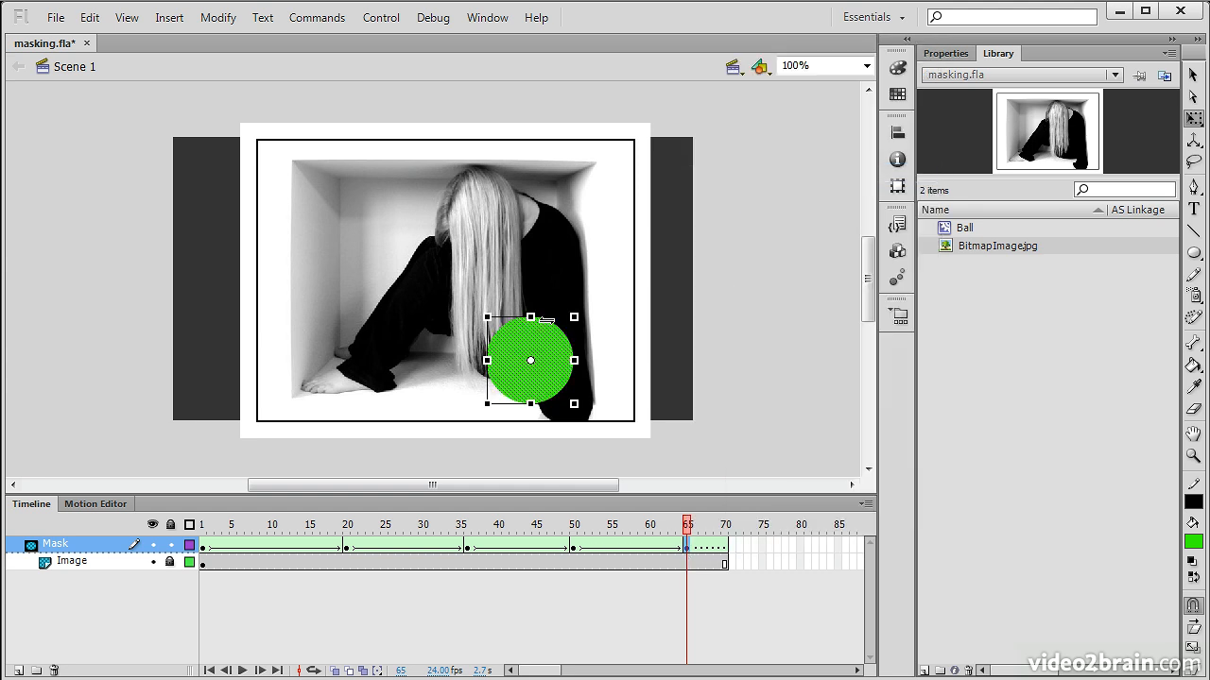
left_click_drag(533, 353, 483, 220)
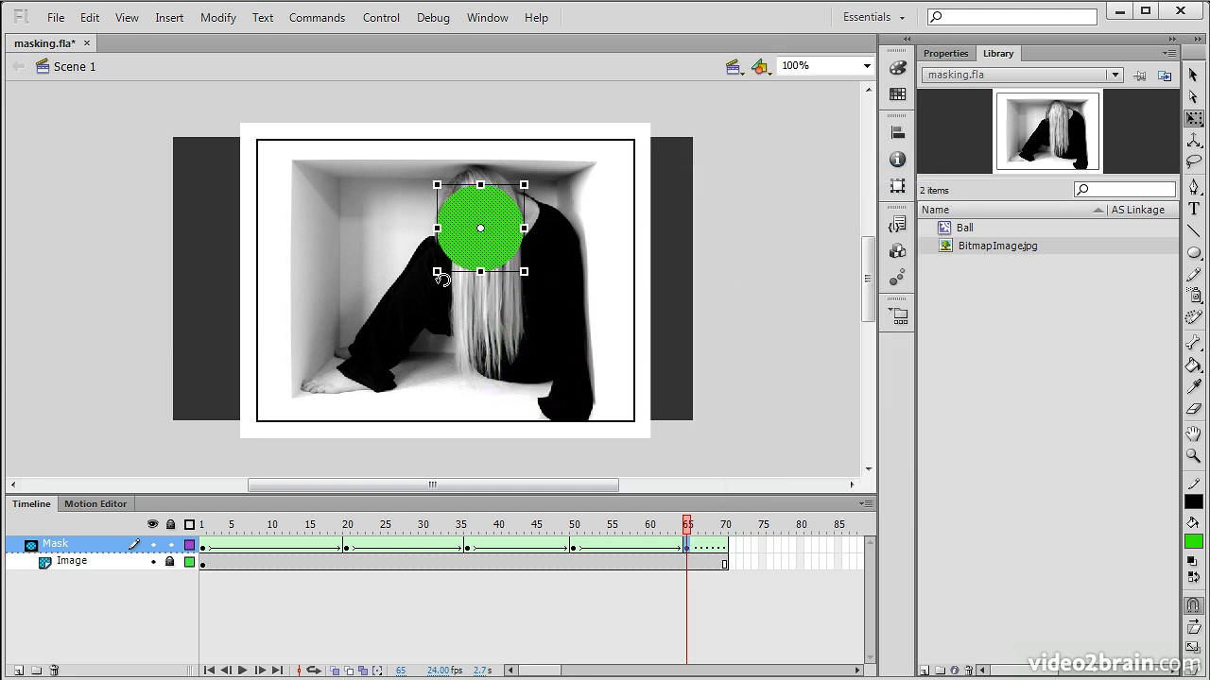
left_click_drag(438, 273, 377, 320)
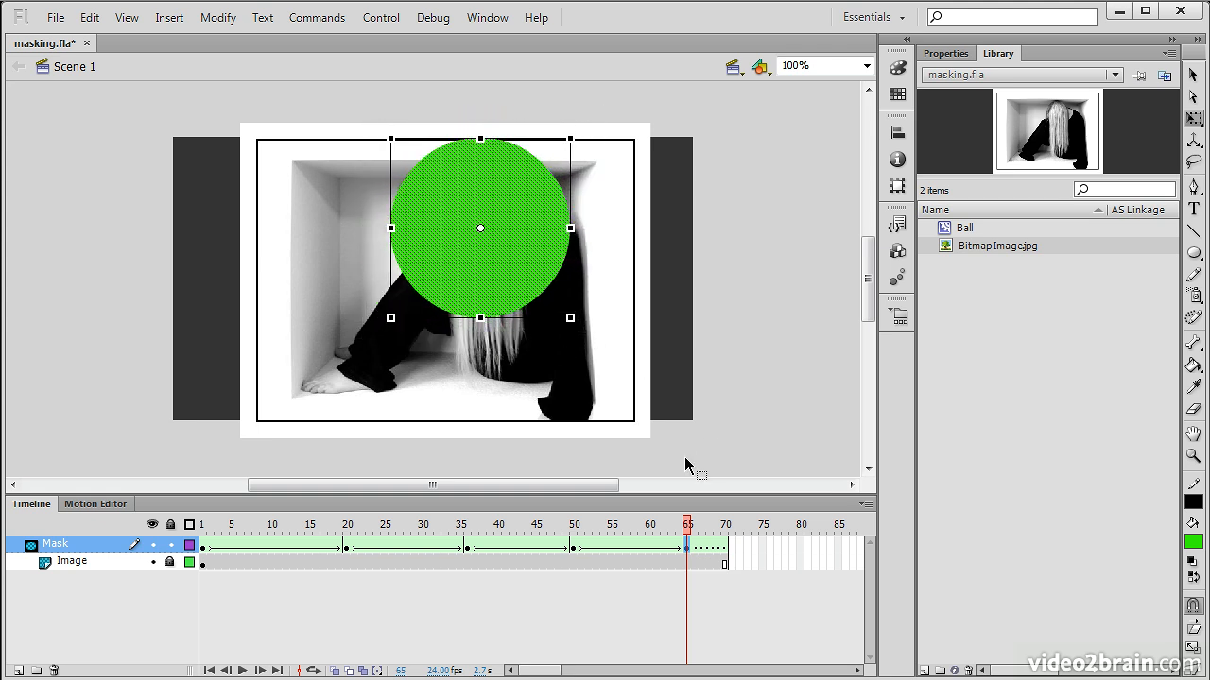
Step: Insert a closing keyframe at frame 70 of the Mask layer, keeping the large circle in place
left_click(726, 547)
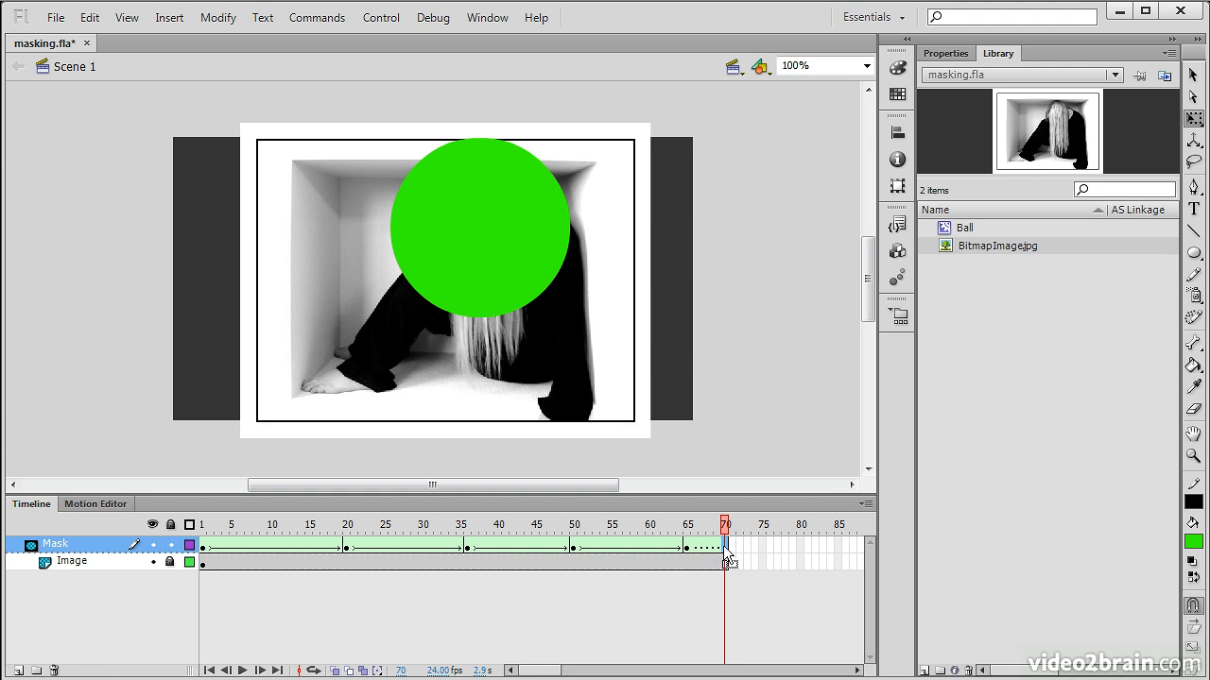
right_click(726, 553)
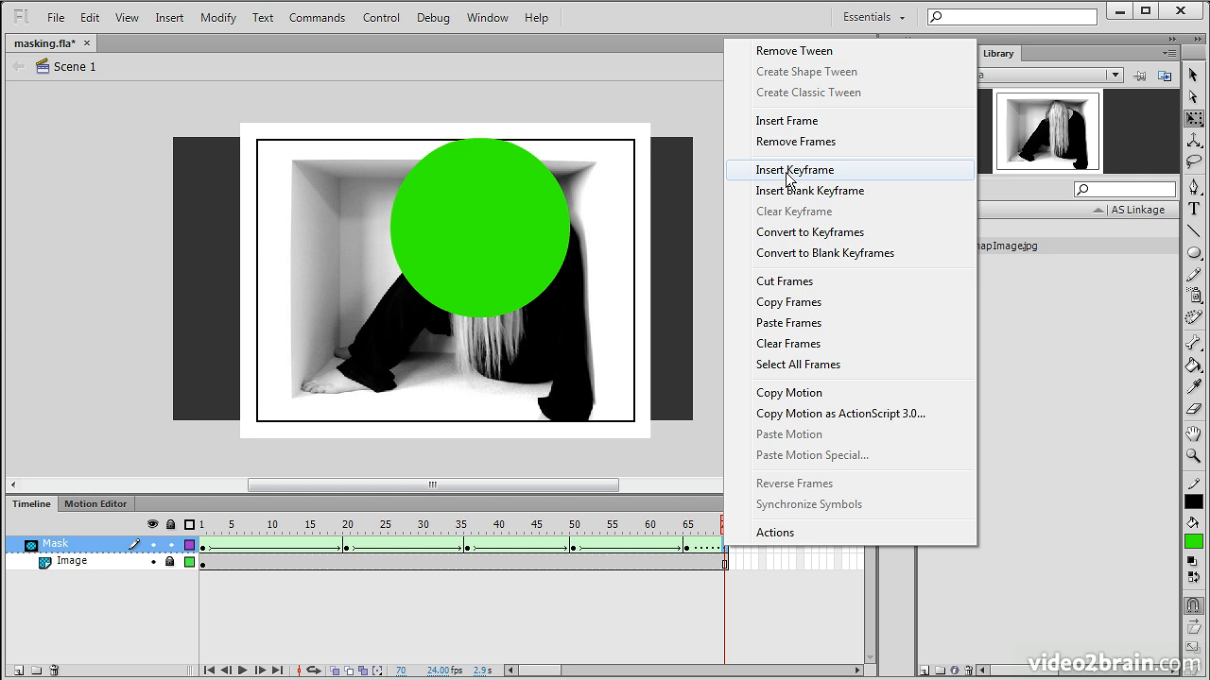
left_click(789, 171)
left_click(725, 535)
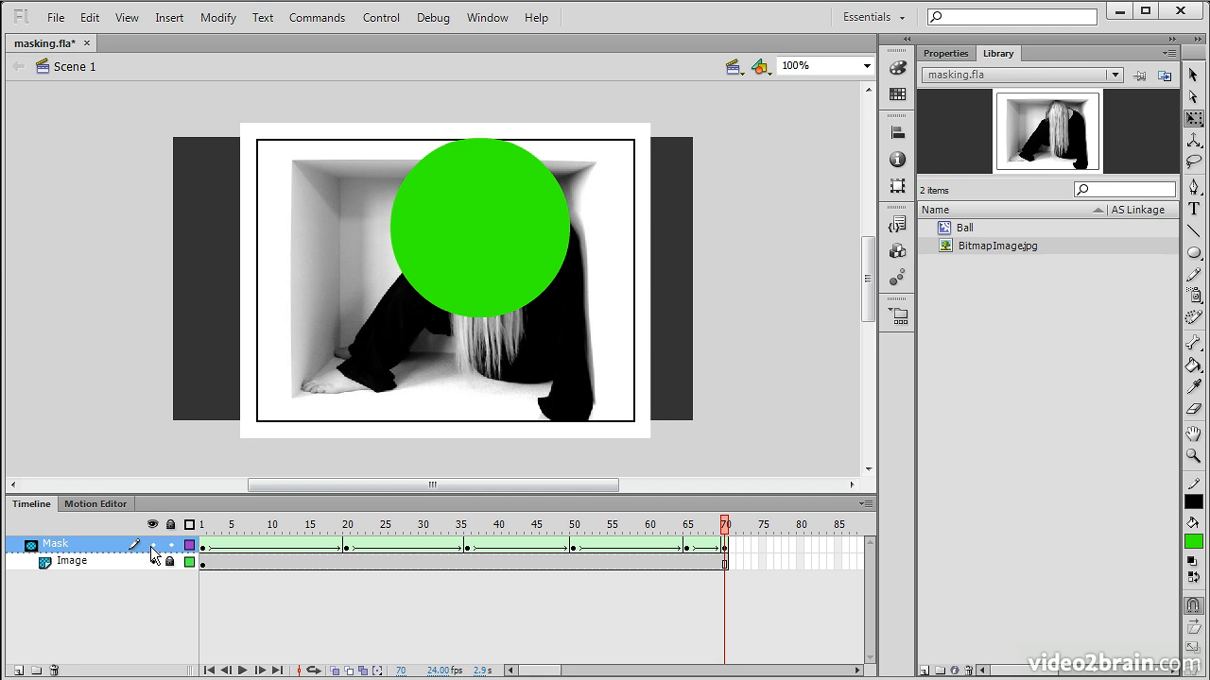
Step: Lock the Mask layer and scrub from frame 1 to frame 70 to preview the masked animation
left_click(204, 523)
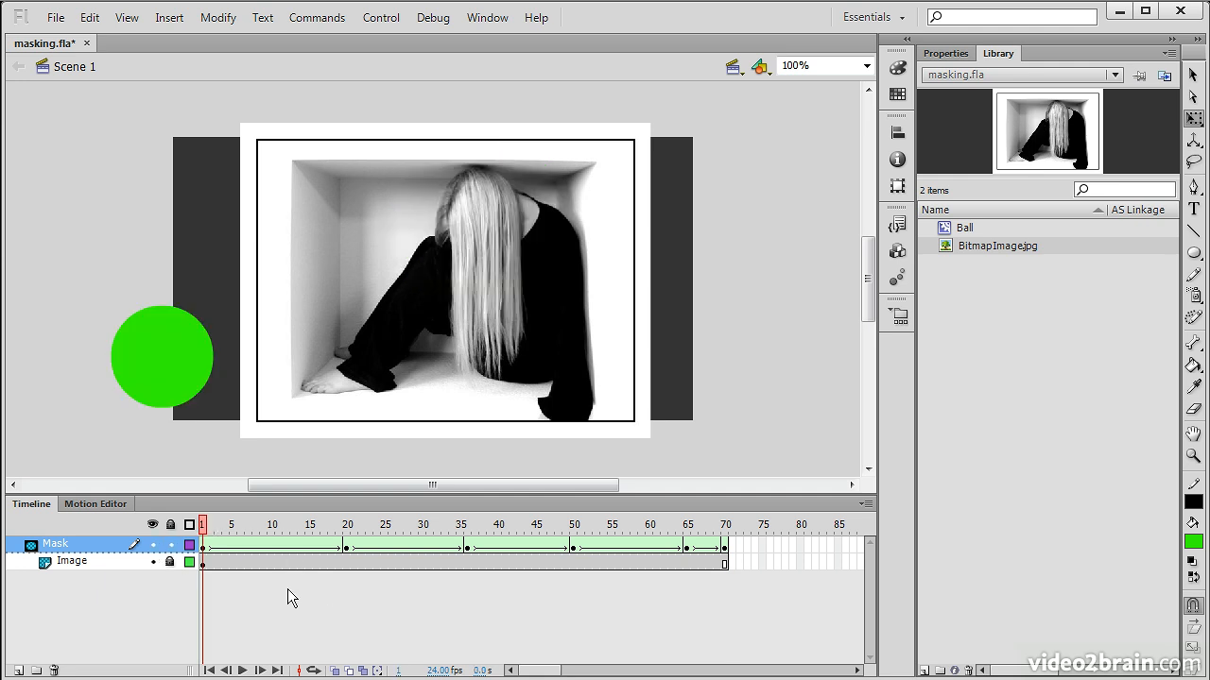
left_click(170, 546)
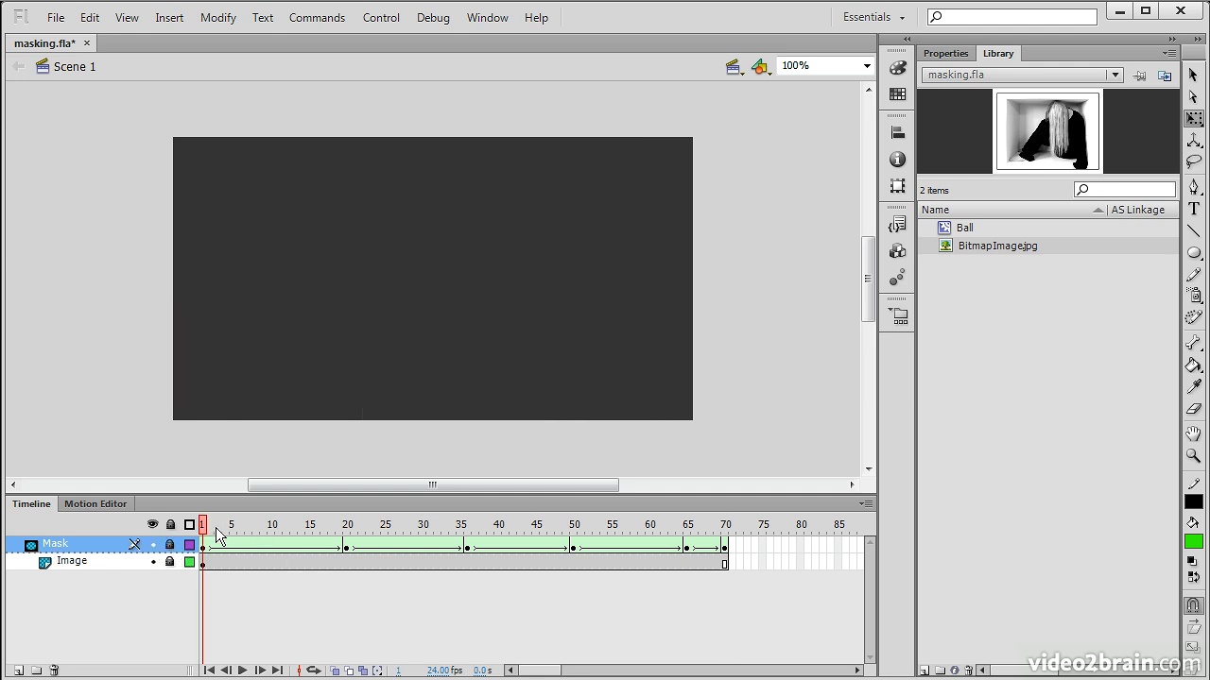
left_click_drag(205, 532, 784, 540)
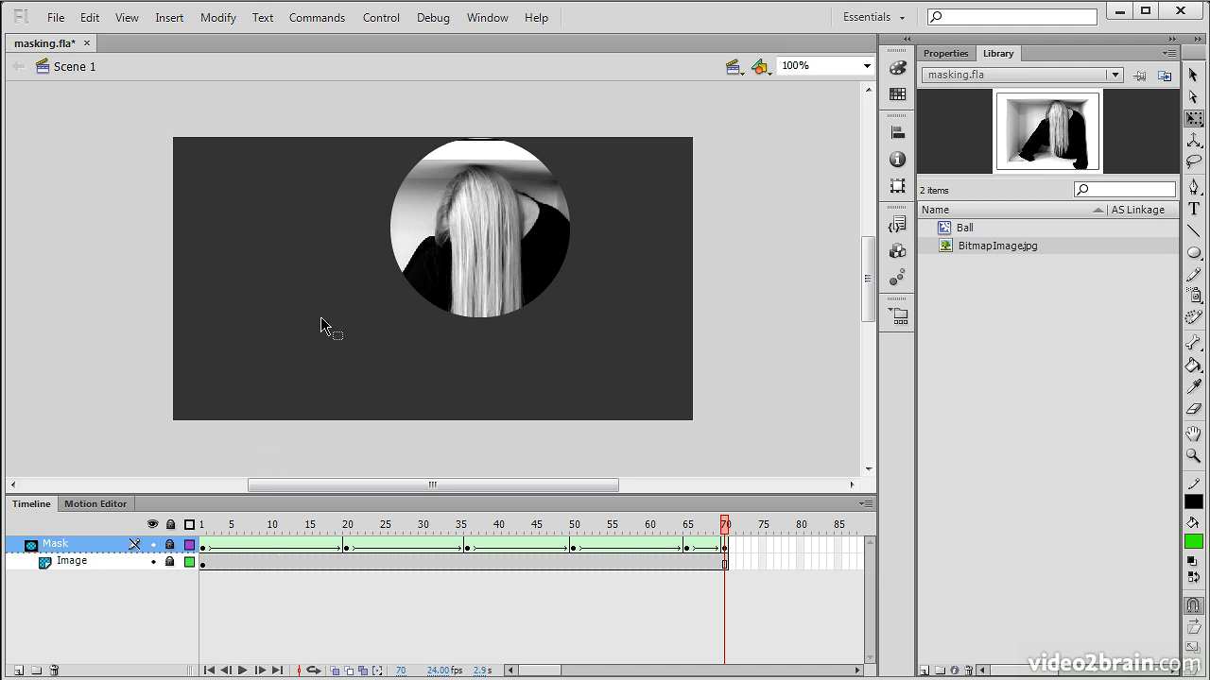
Step: Test the movie to watch the animated mask play, and close the preview window
left_click(380, 17)
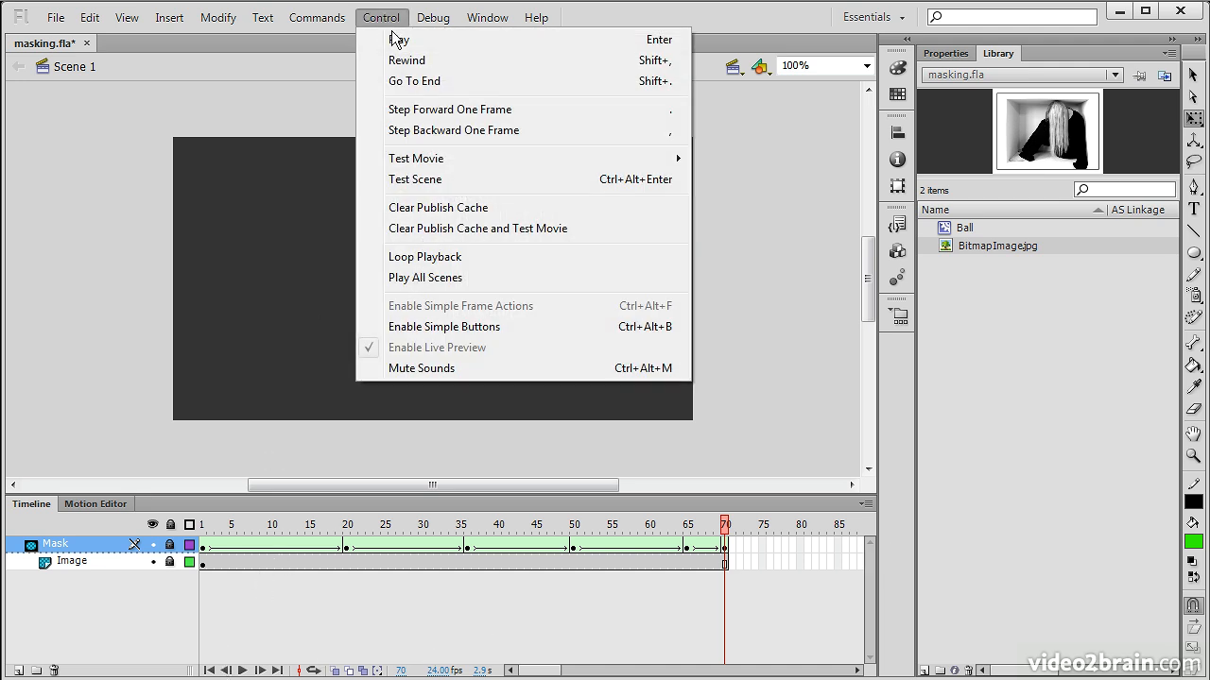
mouse_move(444, 164)
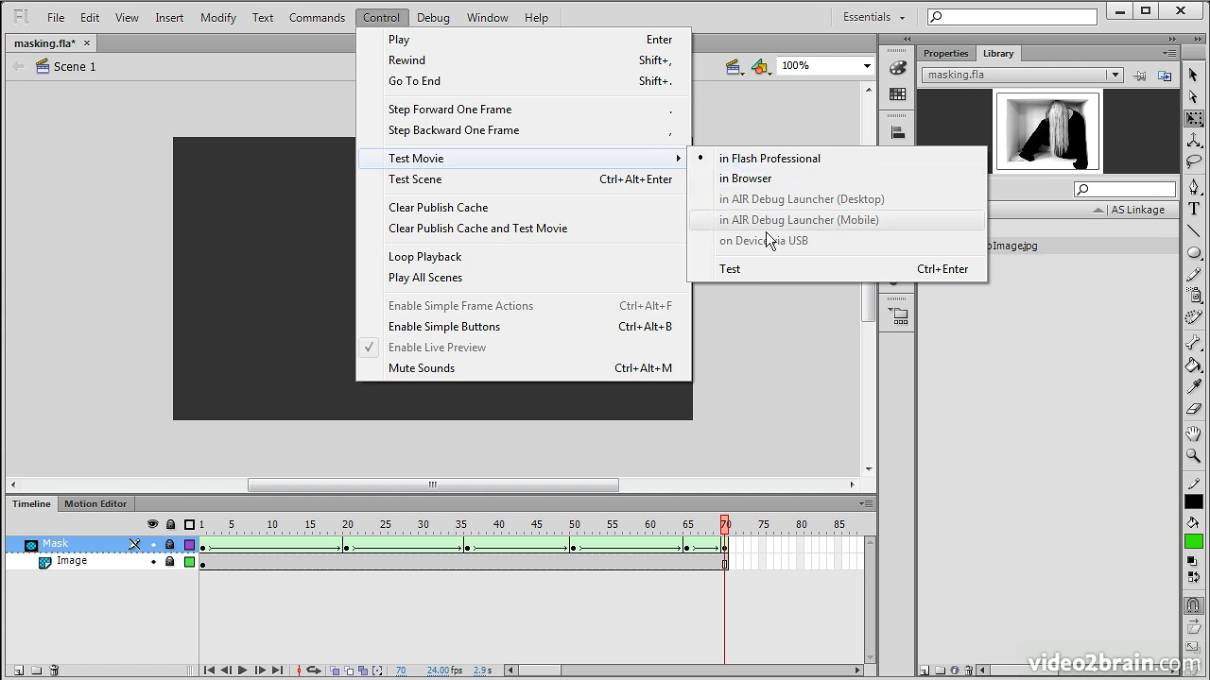
left_click(749, 268)
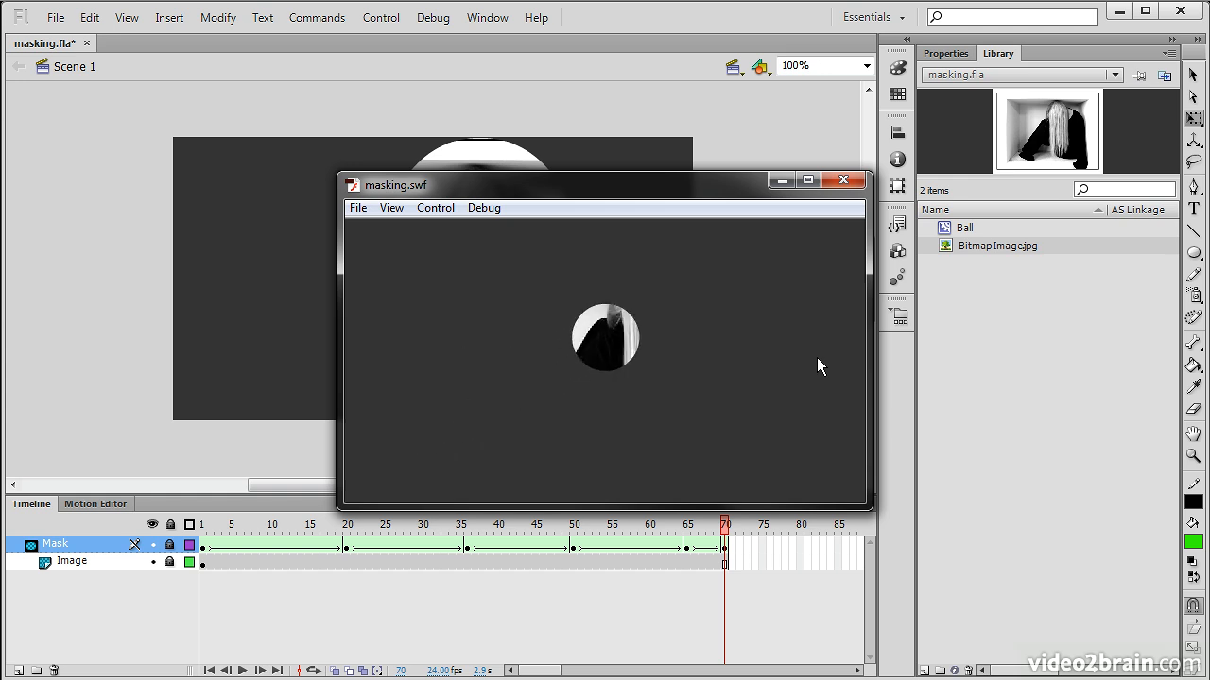
left_click(844, 181)
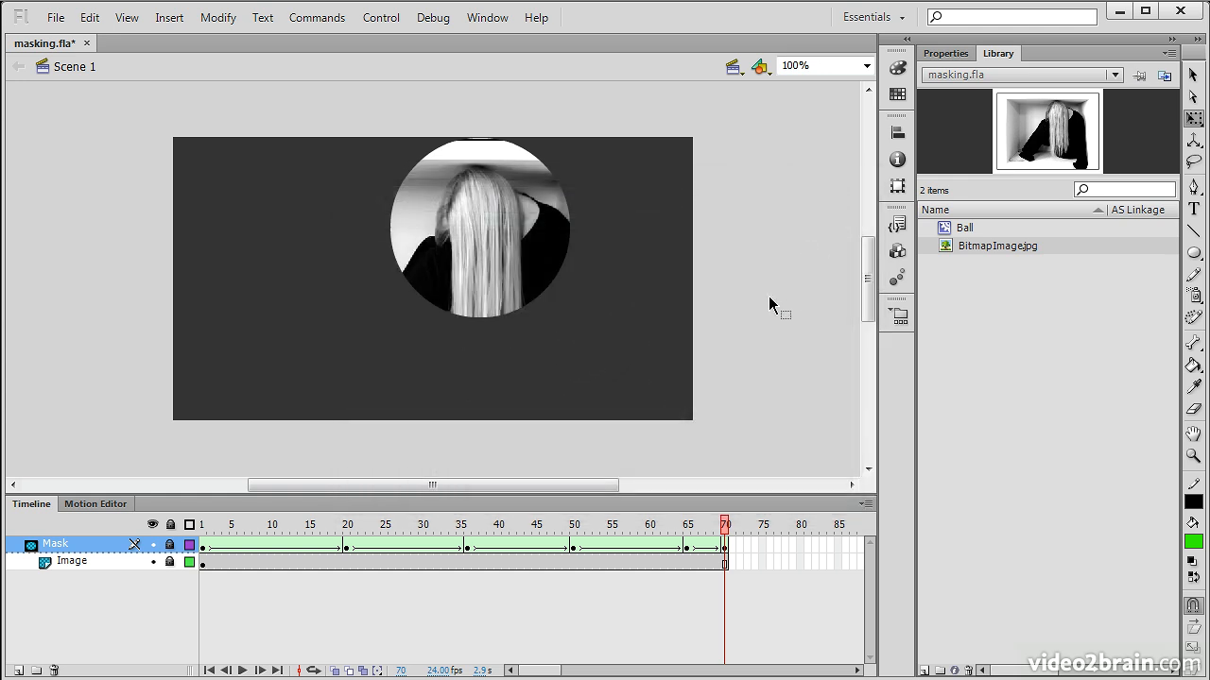